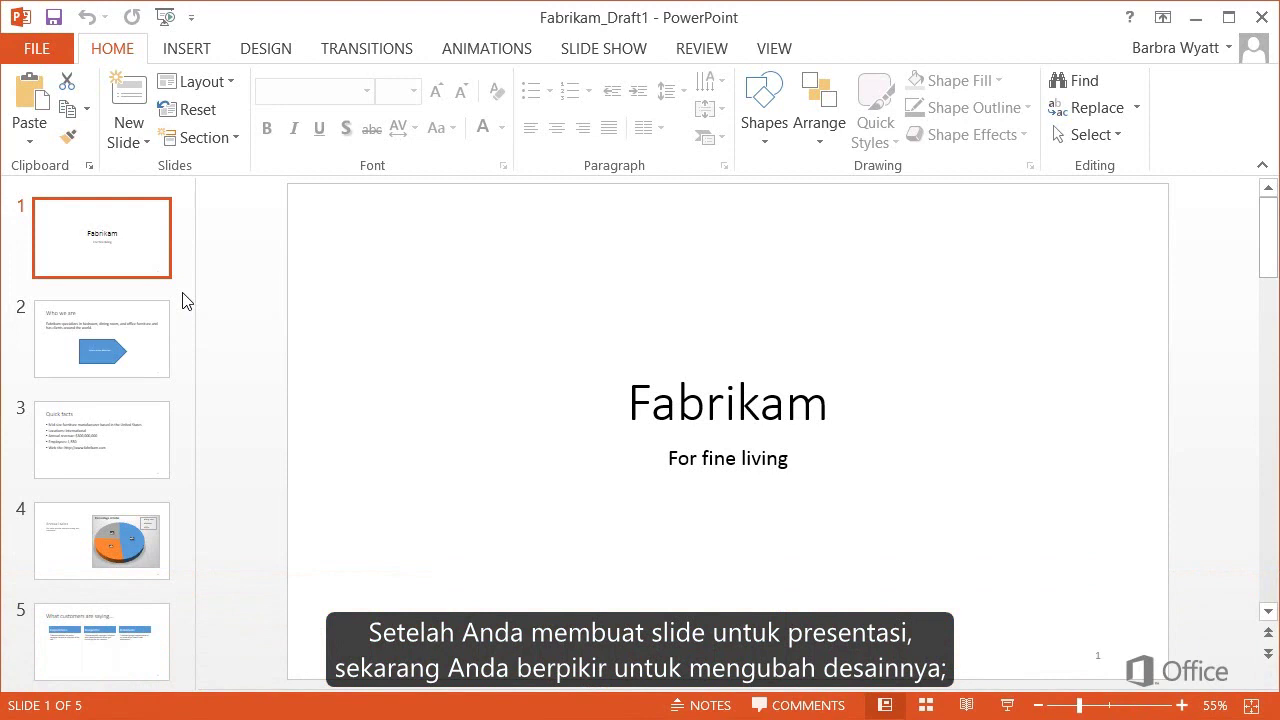
Review the Who we are, Quick facts, Annual sales and customer quotes slides, then return to the title slide
click(151, 350)
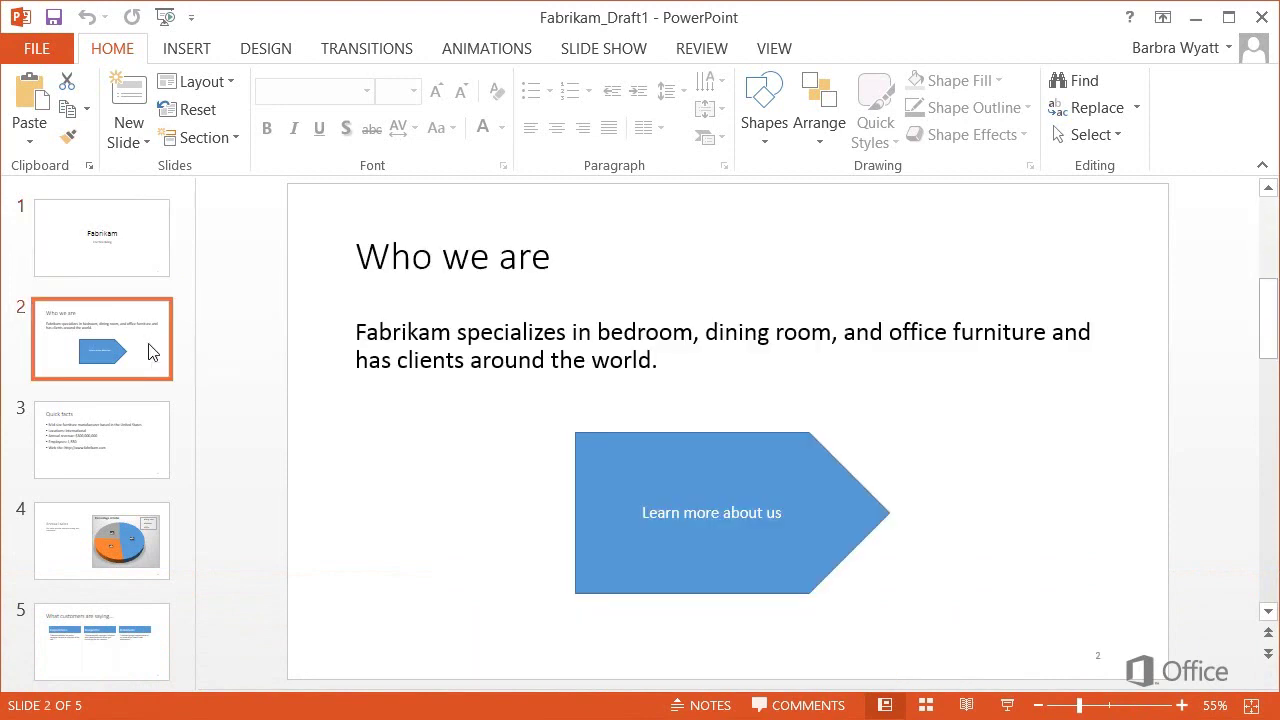
click(157, 437)
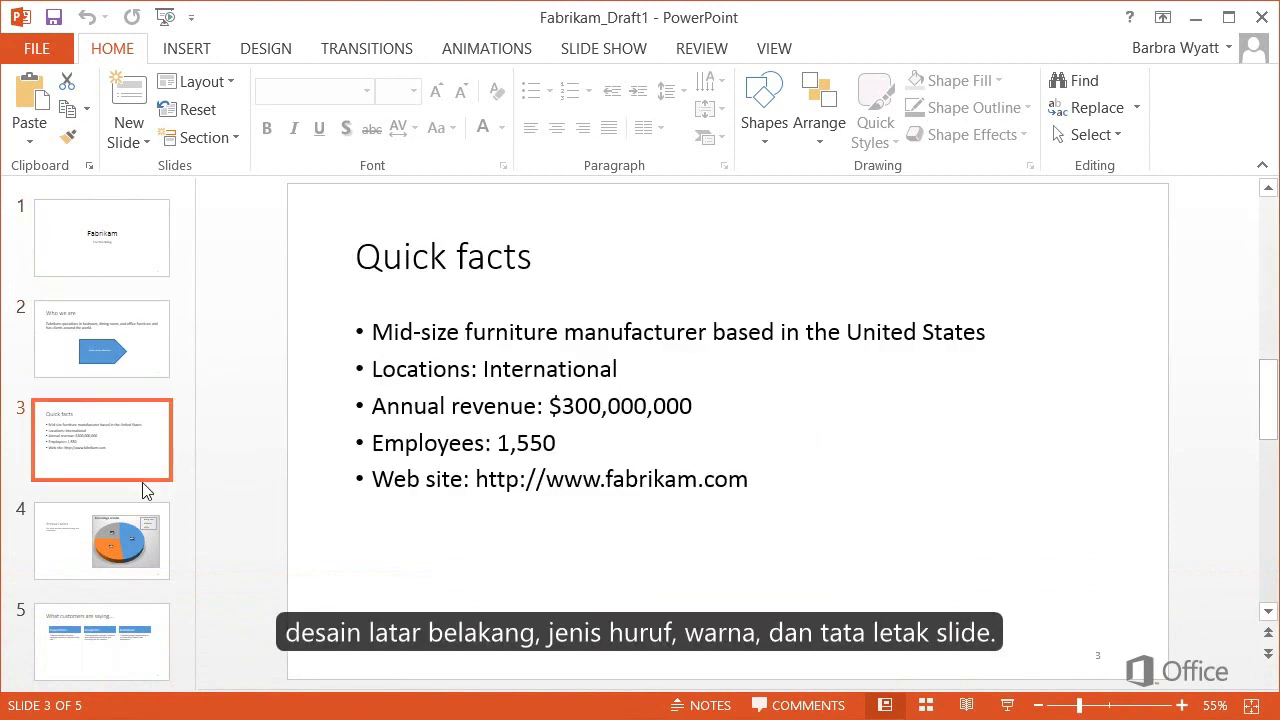
click(143, 570)
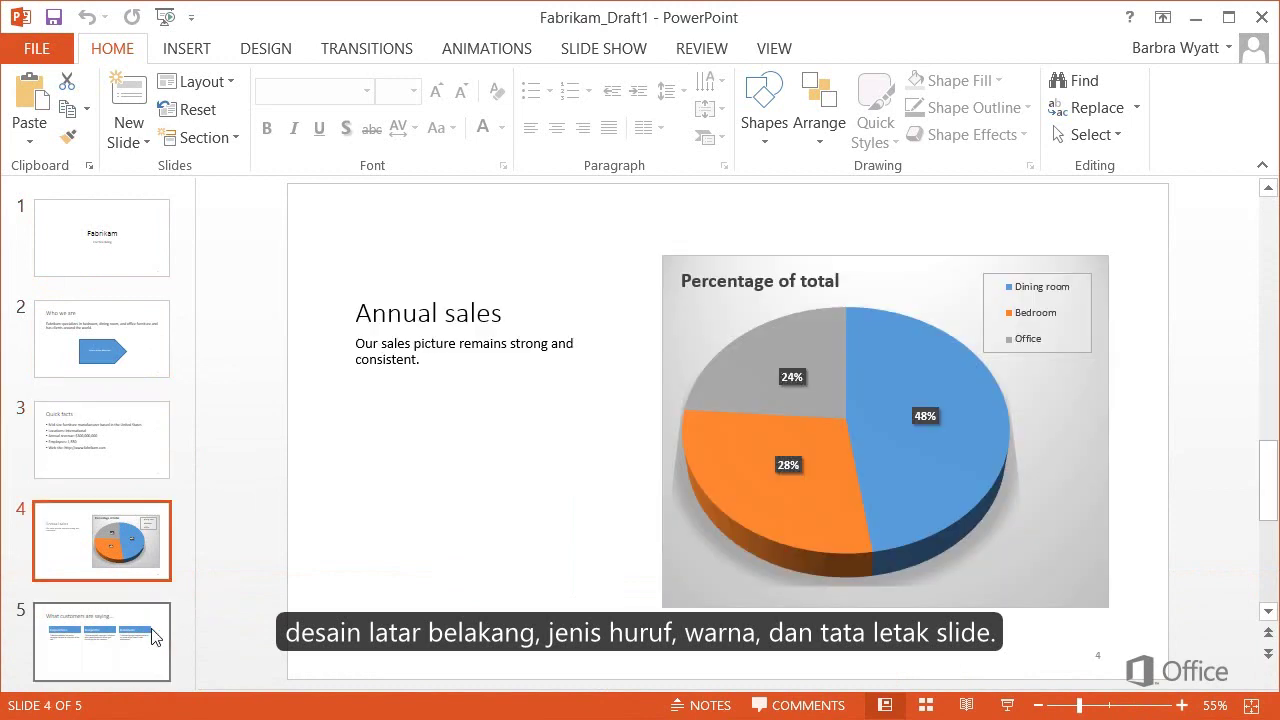
click(150, 677)
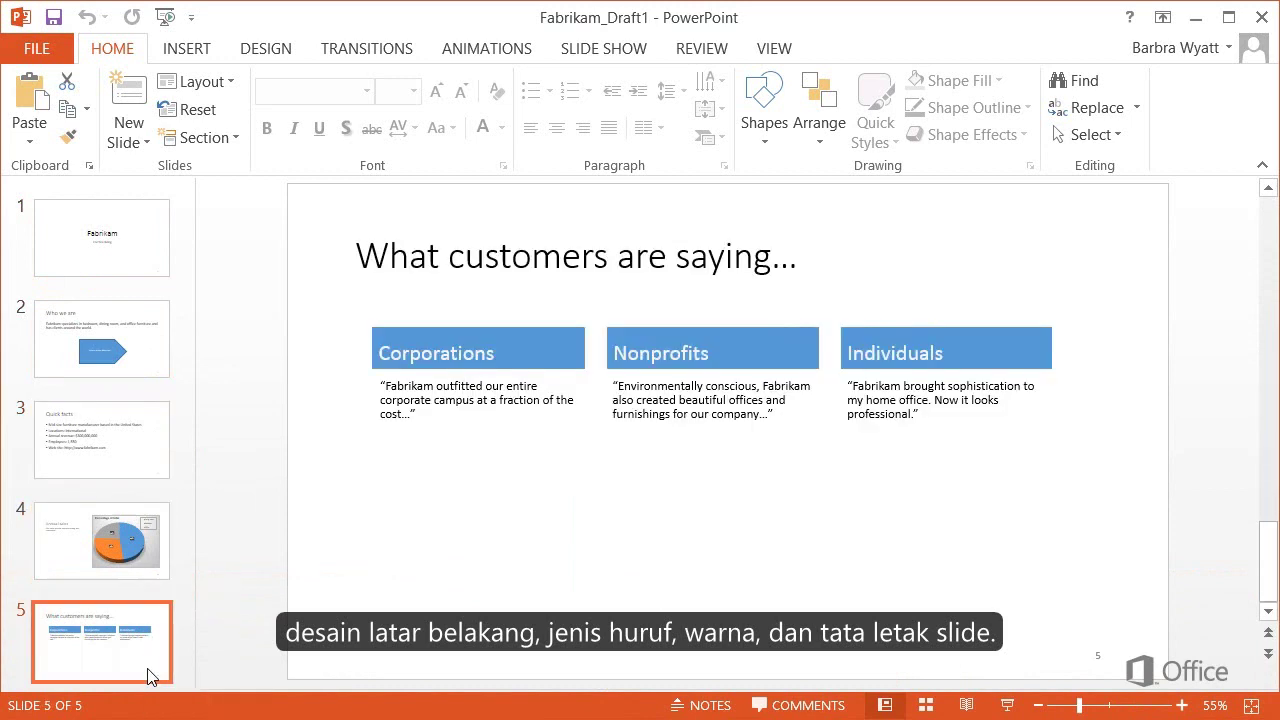
click(139, 271)
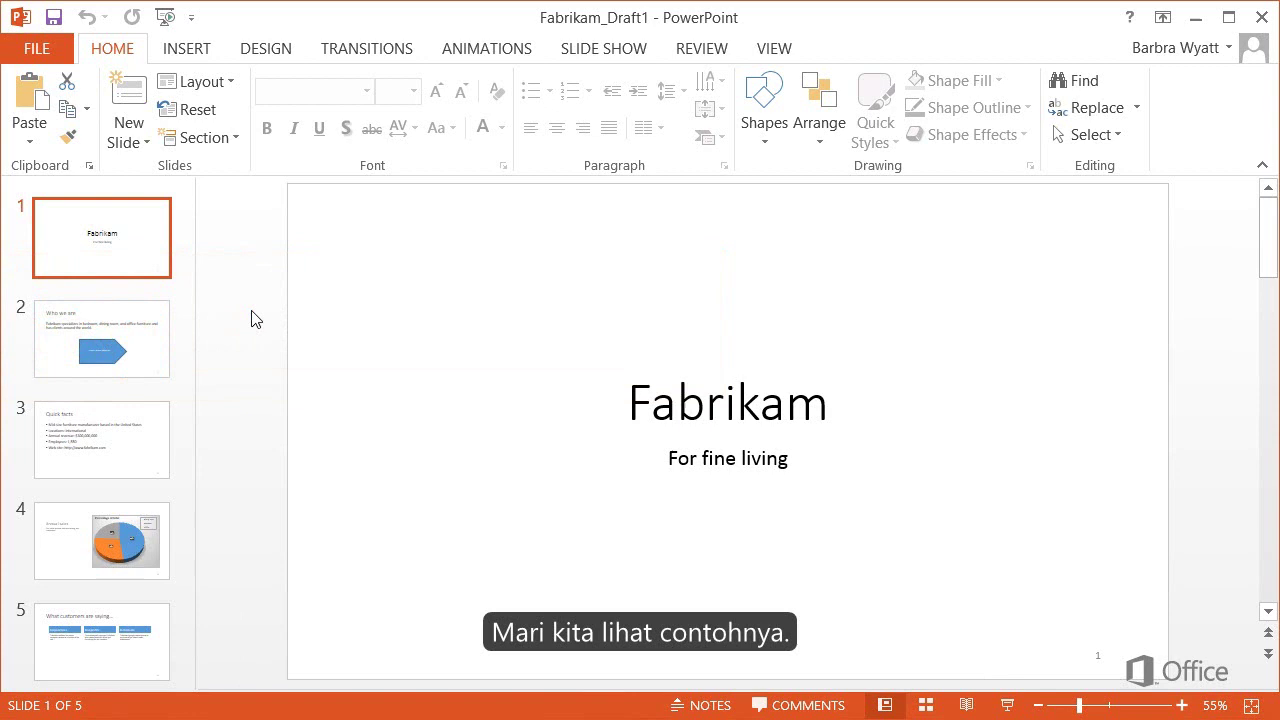
Browse through several rows of the Design themes gallery
click(286, 52)
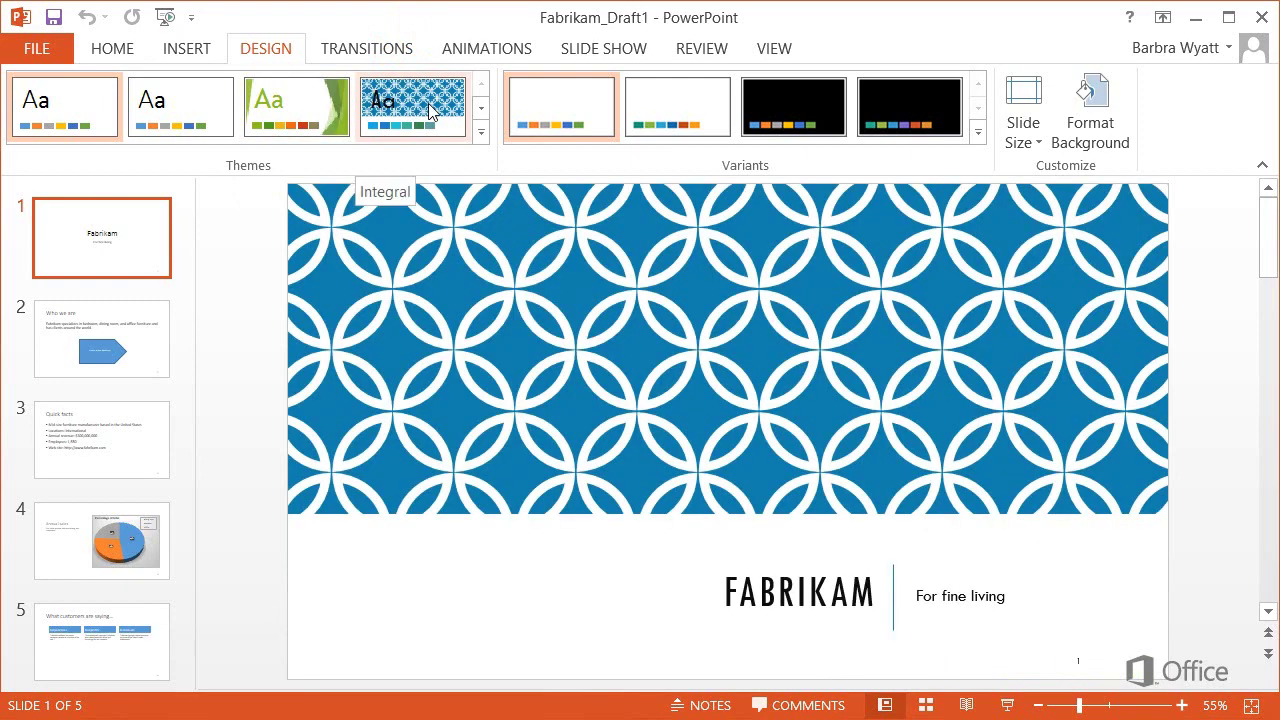
click(481, 108)
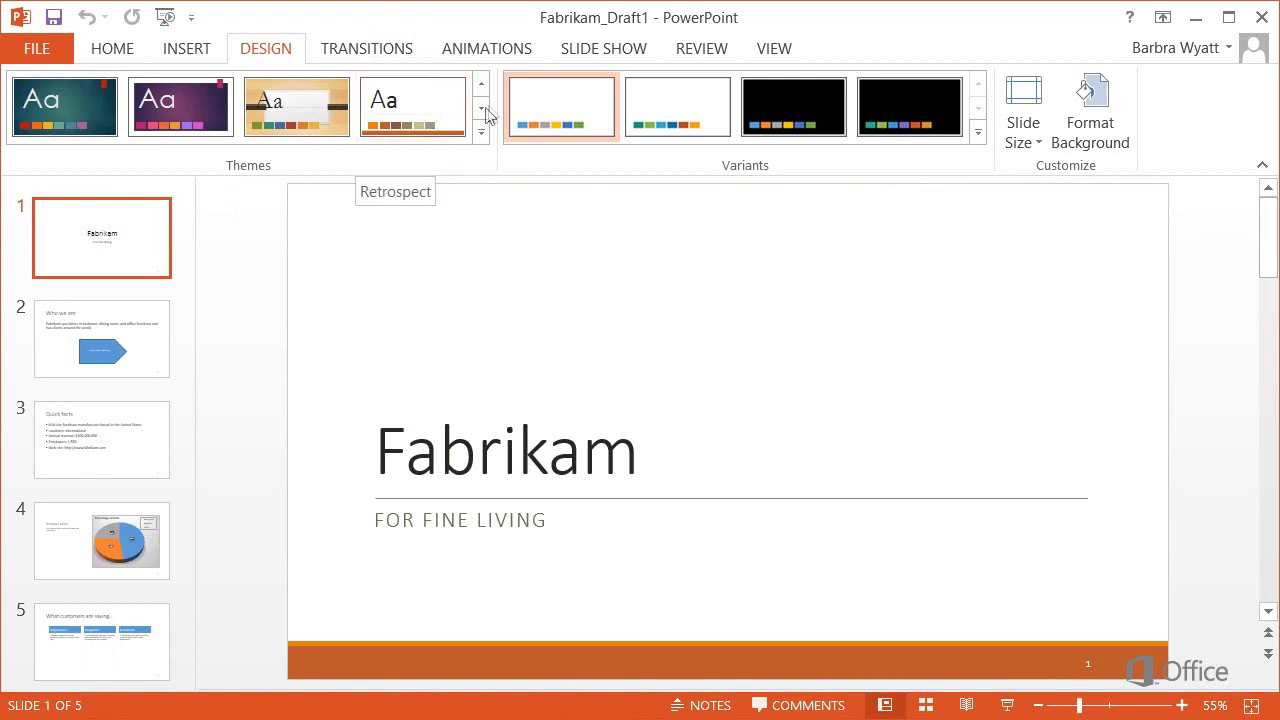
click(481, 108)
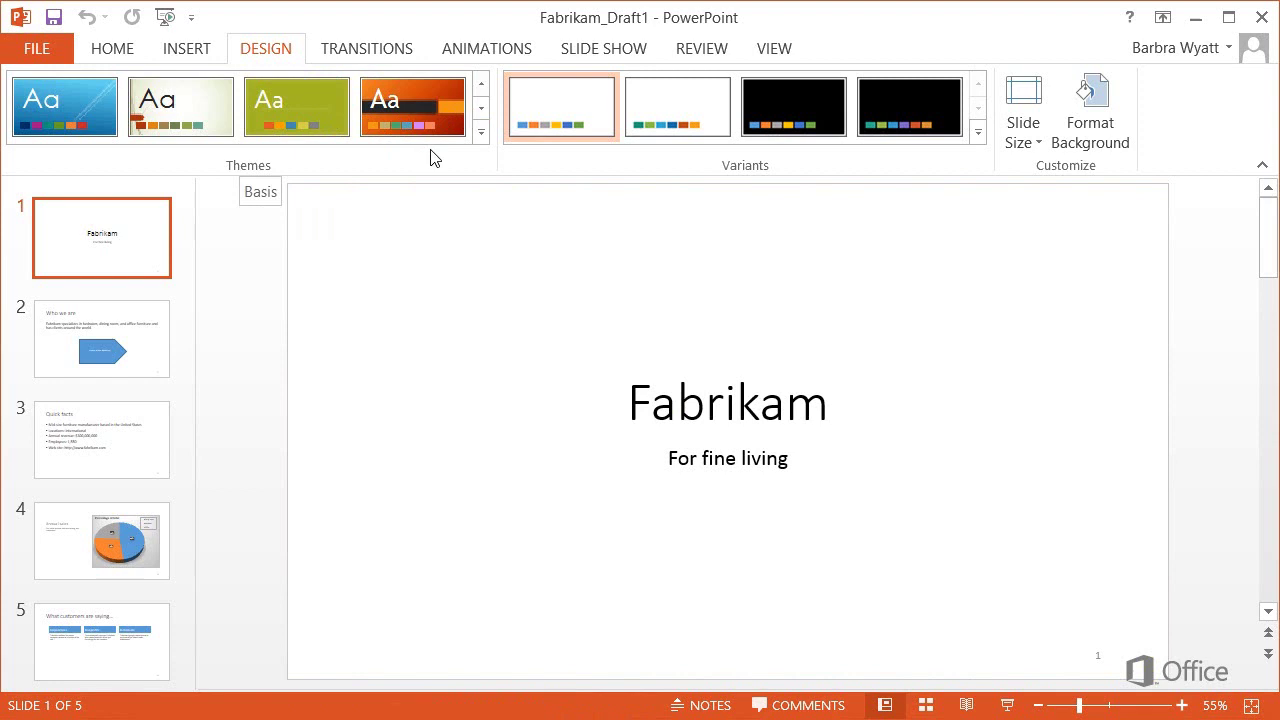
Apply the teal Ion theme from the expanded themes gallery
click(482, 141)
mouse_move(482, 144)
mouse_down()
mouse_move(514, 240)
mouse_move(512, 328)
mouse_move(486, 234)
mouse_move(487, 143)
mouse_up()
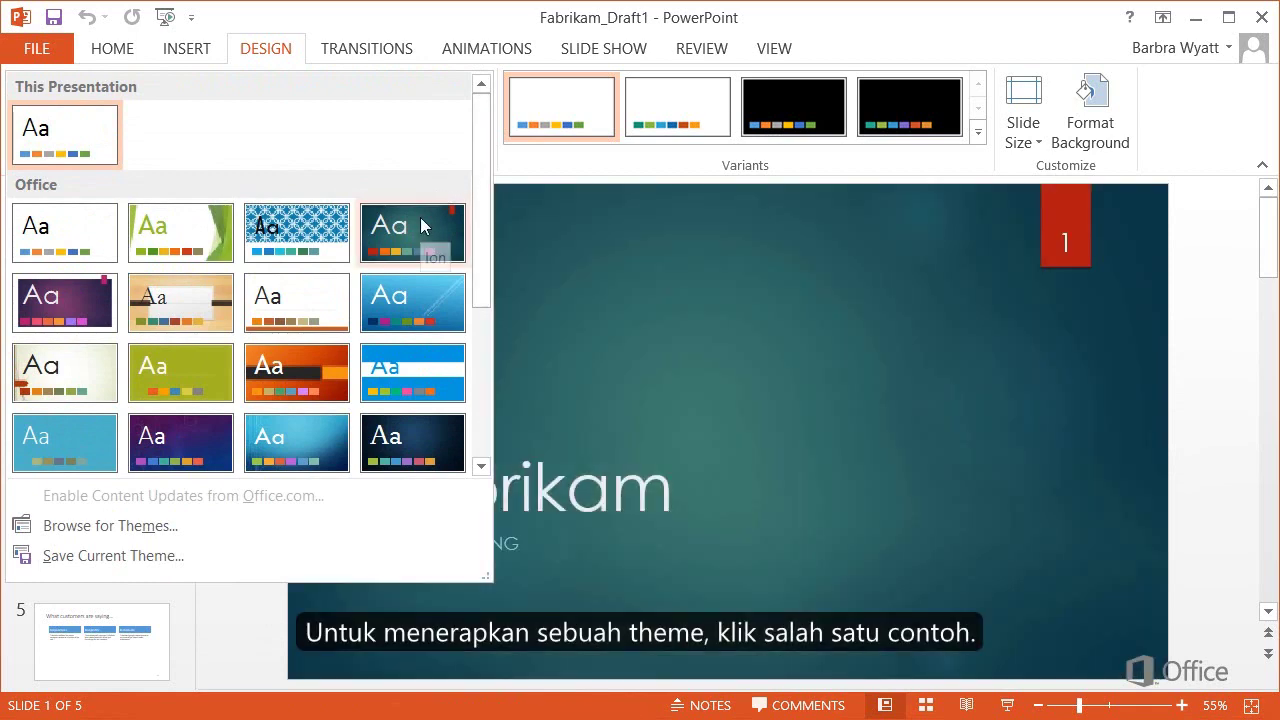
click(420, 218)
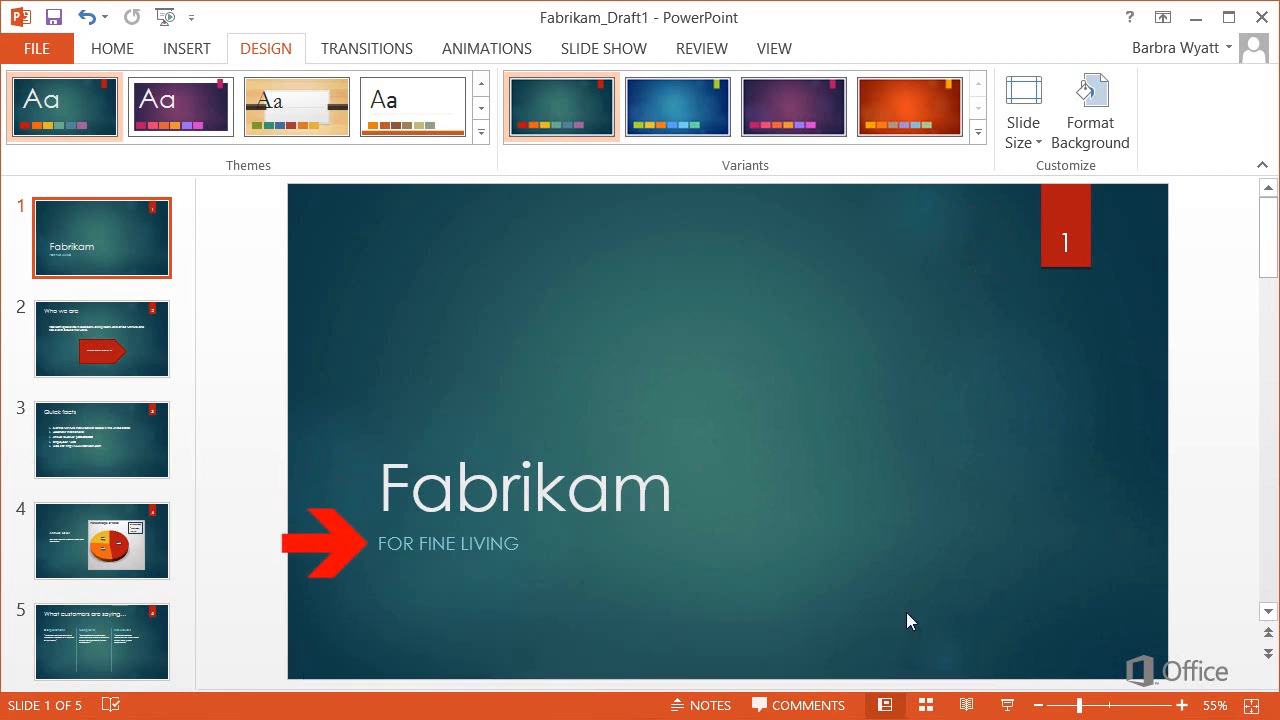
Check each of the five slides in the Ion theme, ending on the title slide
click(141, 365)
click(141, 452)
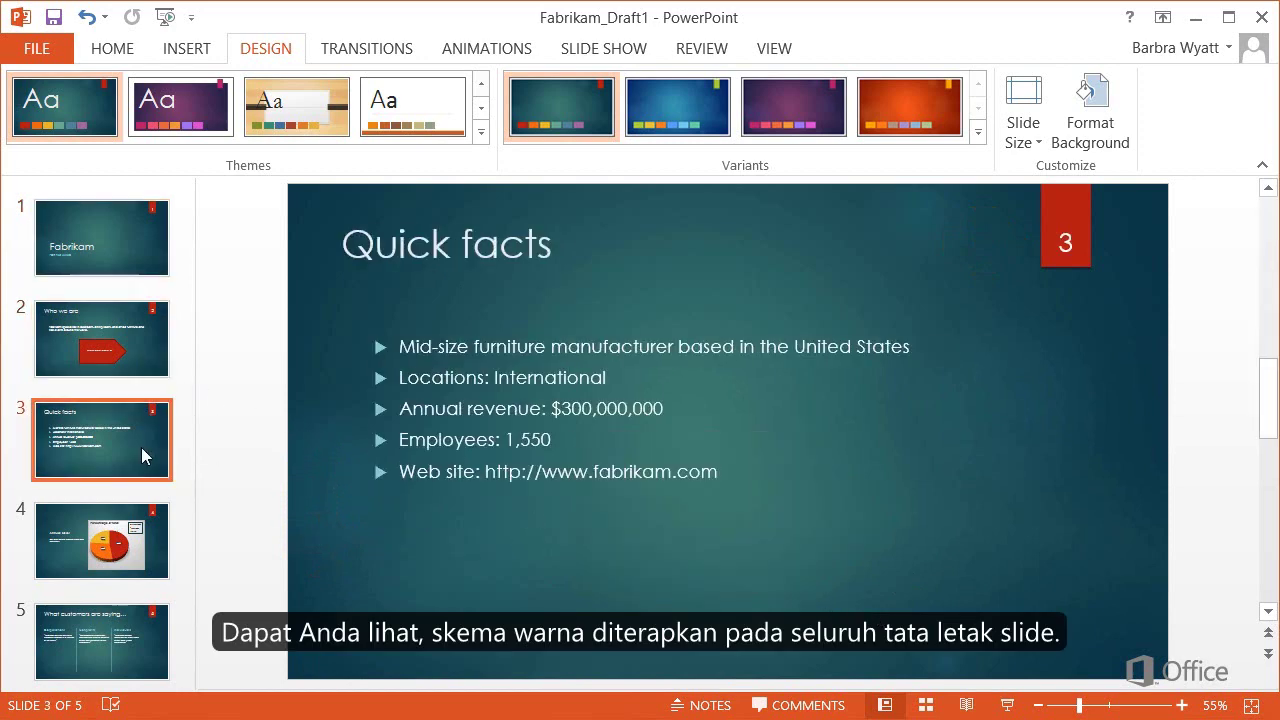
click(120, 562)
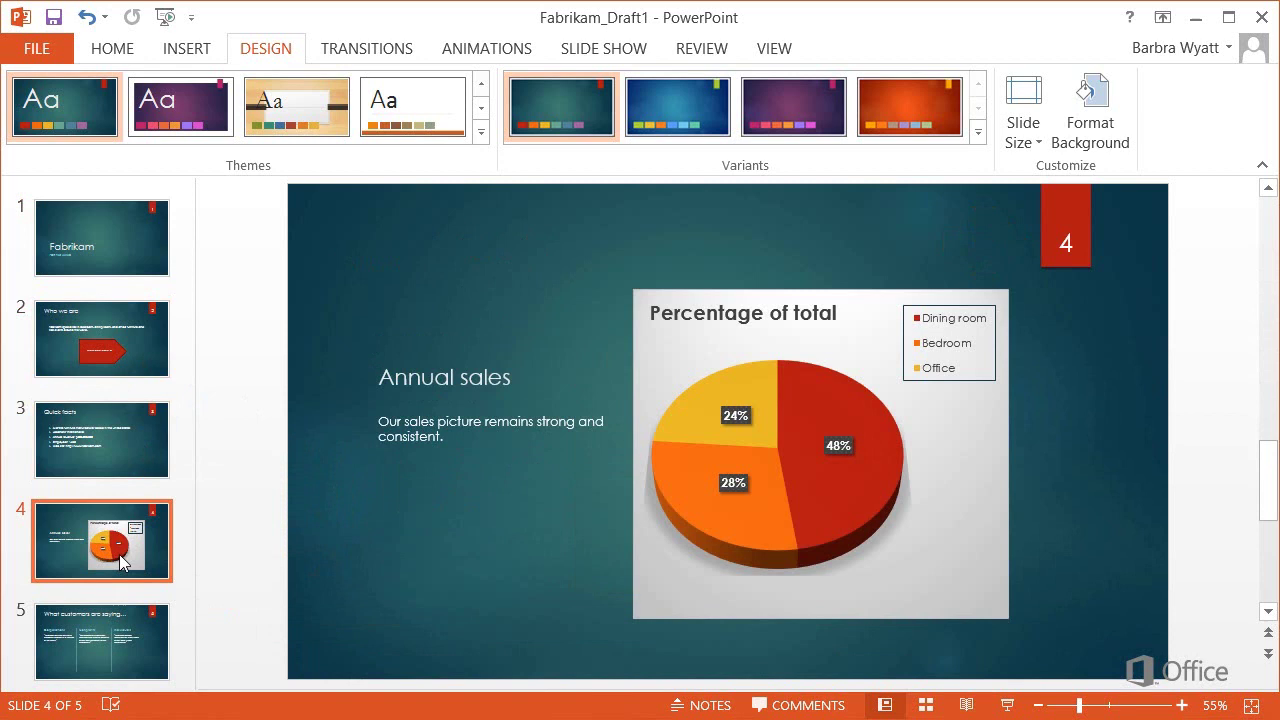
click(145, 650)
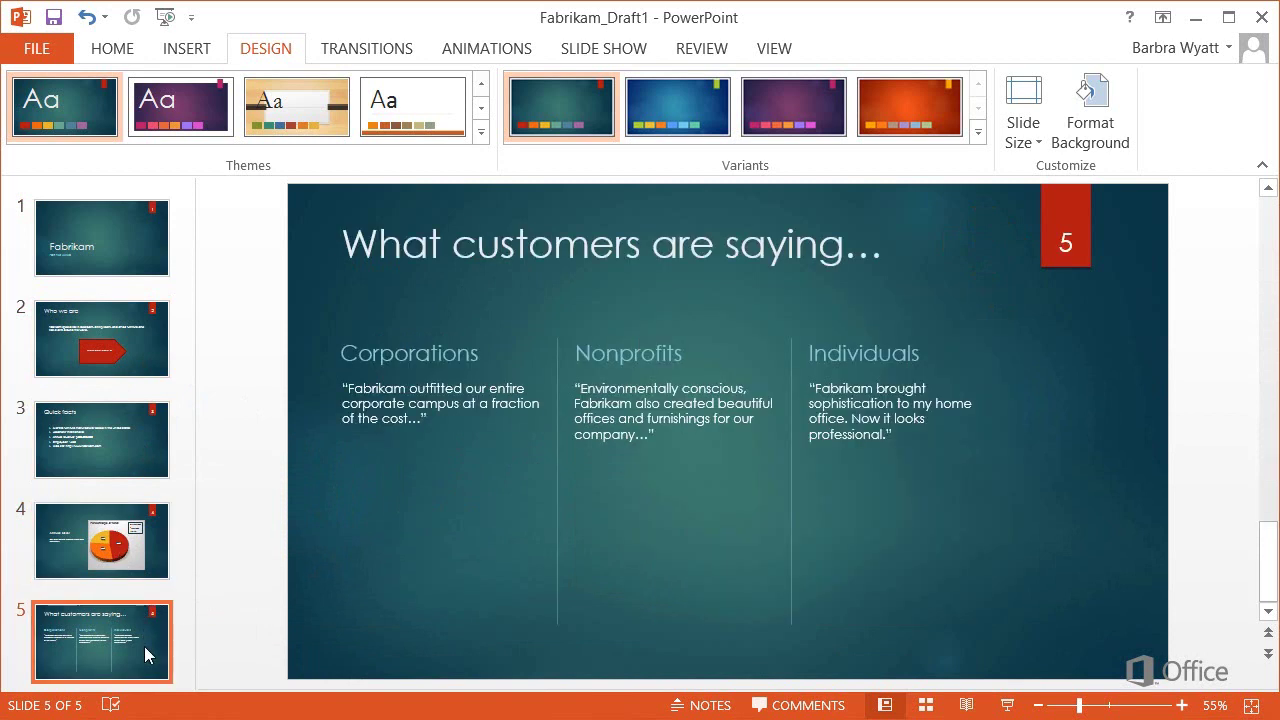
click(95, 262)
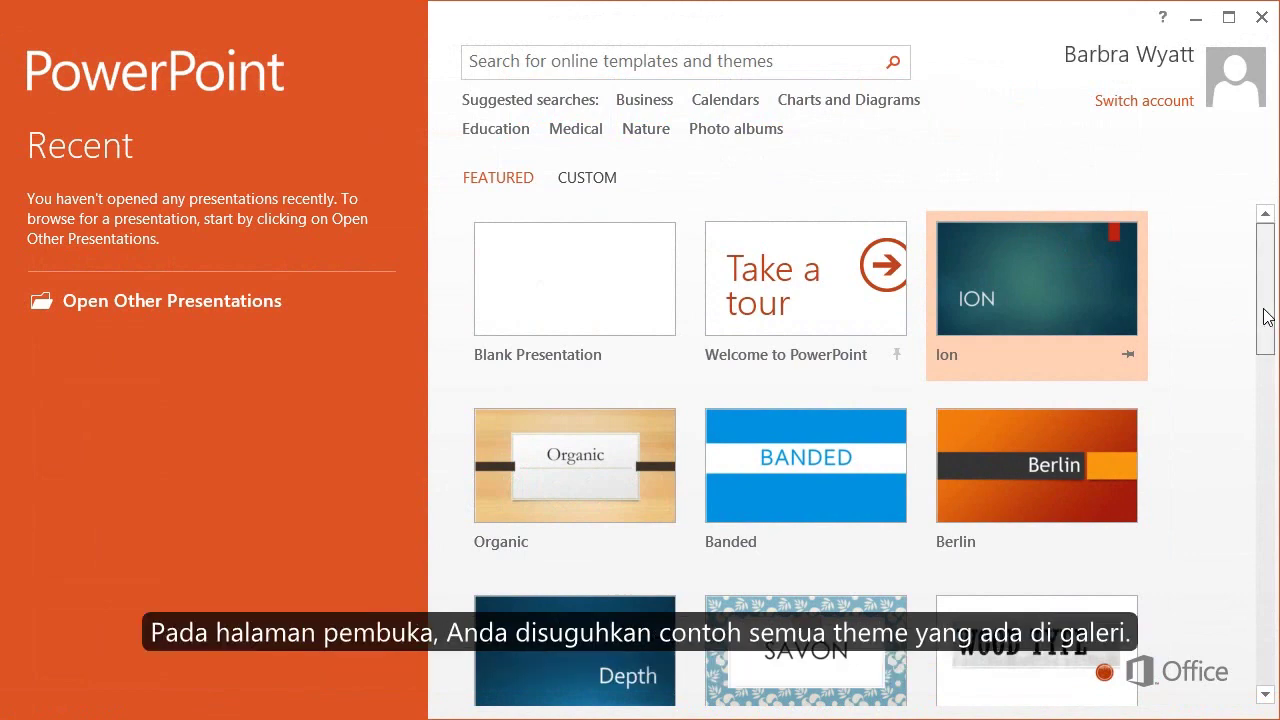
Scroll the featured templates to view Ion, Organic, Banded, Berlin, Mesh and others
mouse_move(1265, 316)
mouse_down()
mouse_move(1268, 690)
mouse_move(1265, 300)
mouse_up()
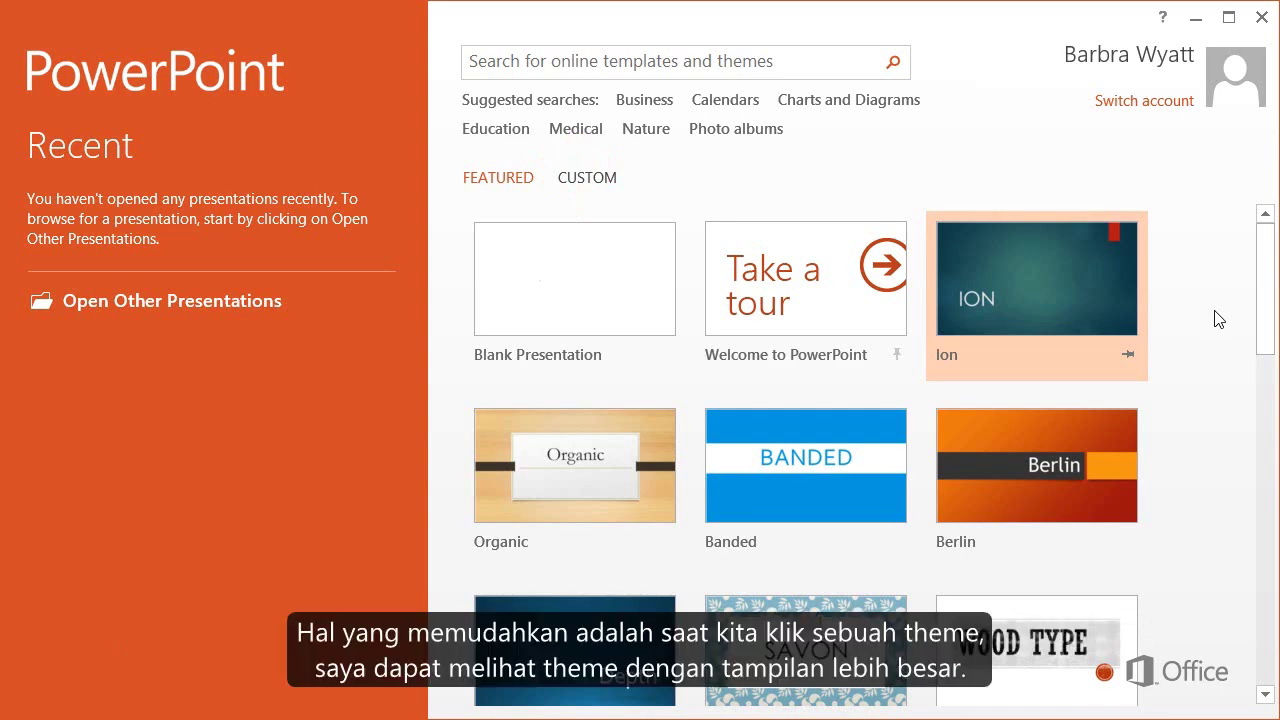
Preview the Ion template, paging through its Title and Content, Two Content and Photo layouts
click(1097, 310)
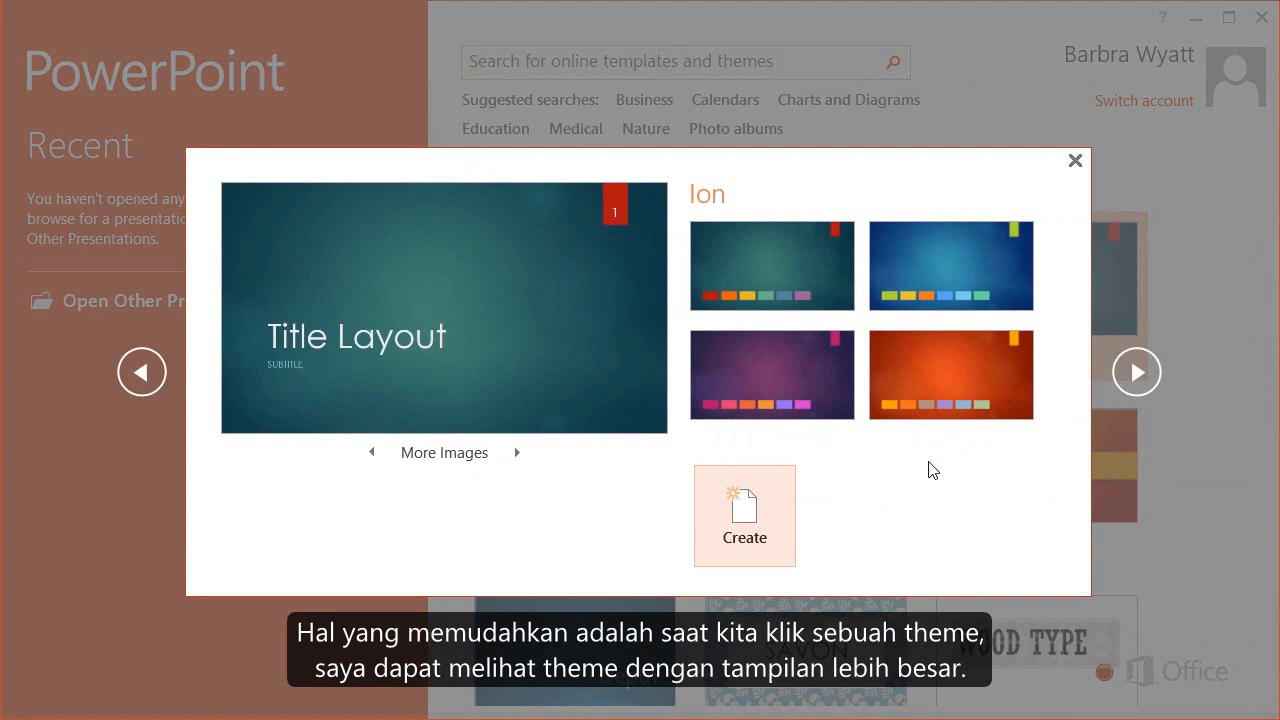
click(517, 453)
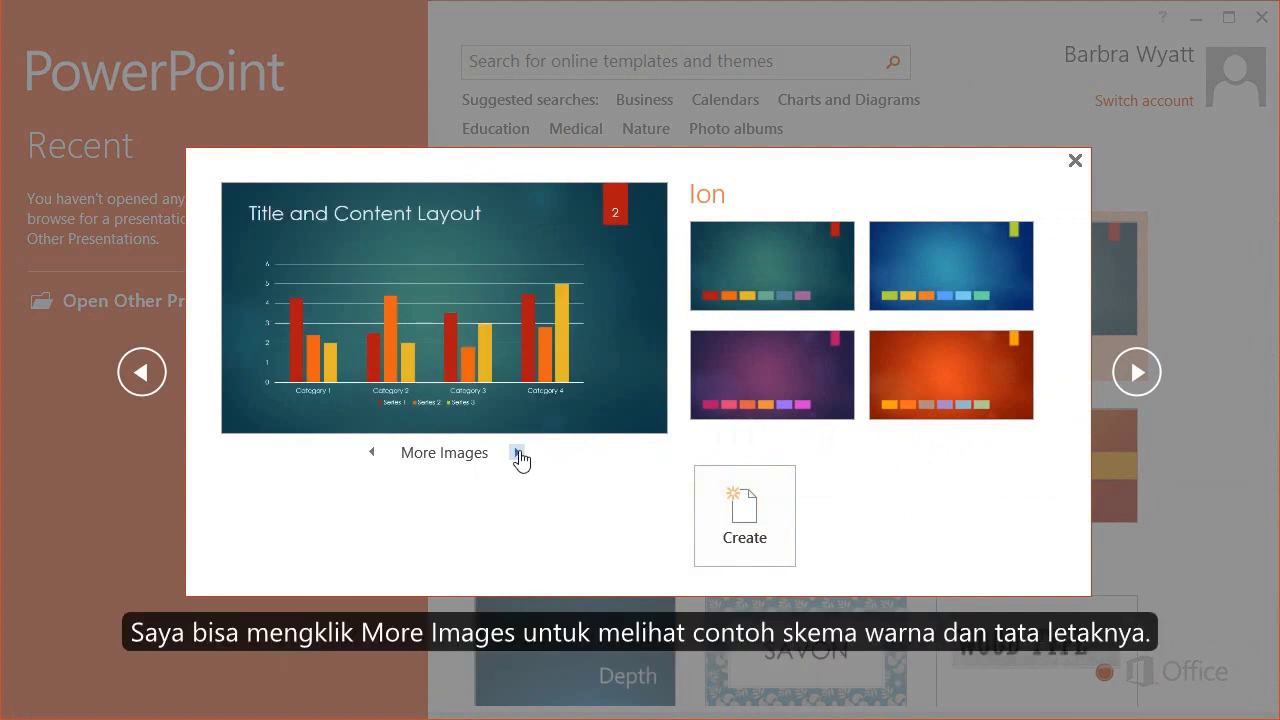
click(517, 453)
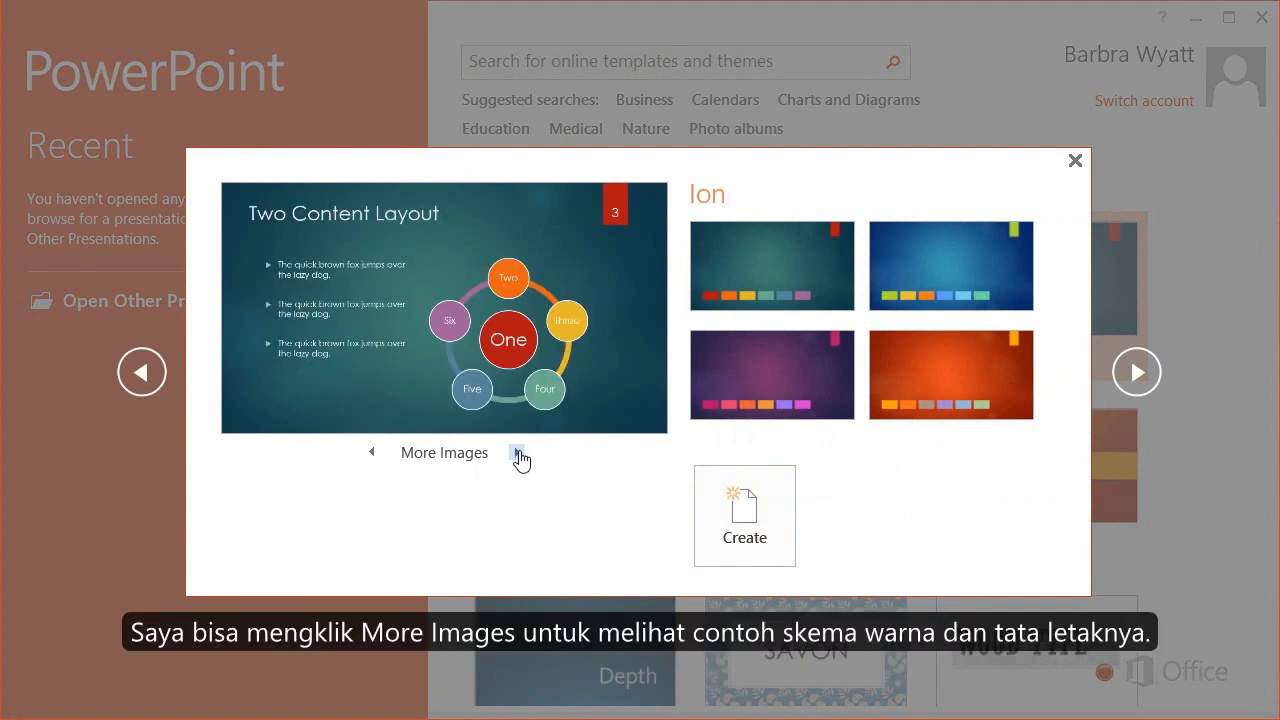
click(517, 453)
click(517, 453)
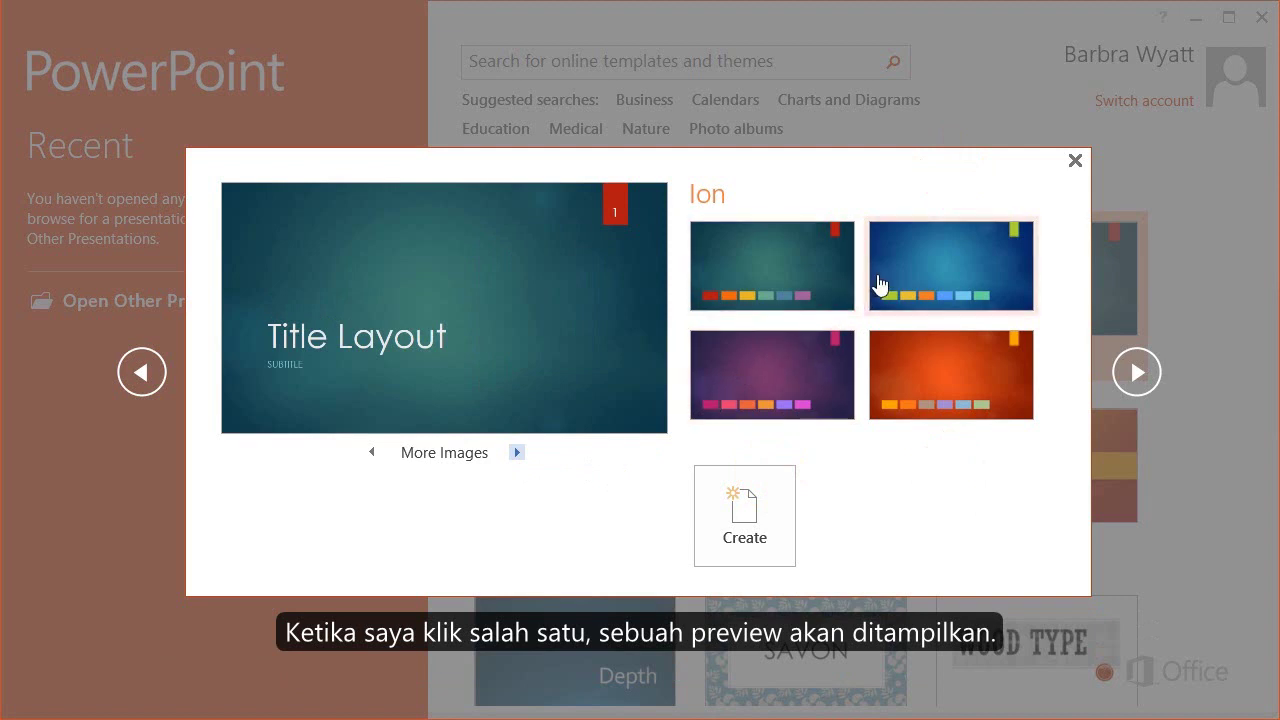
Choose Ion's blue colour variant, preview its layouts, and create the presentation
click(876, 283)
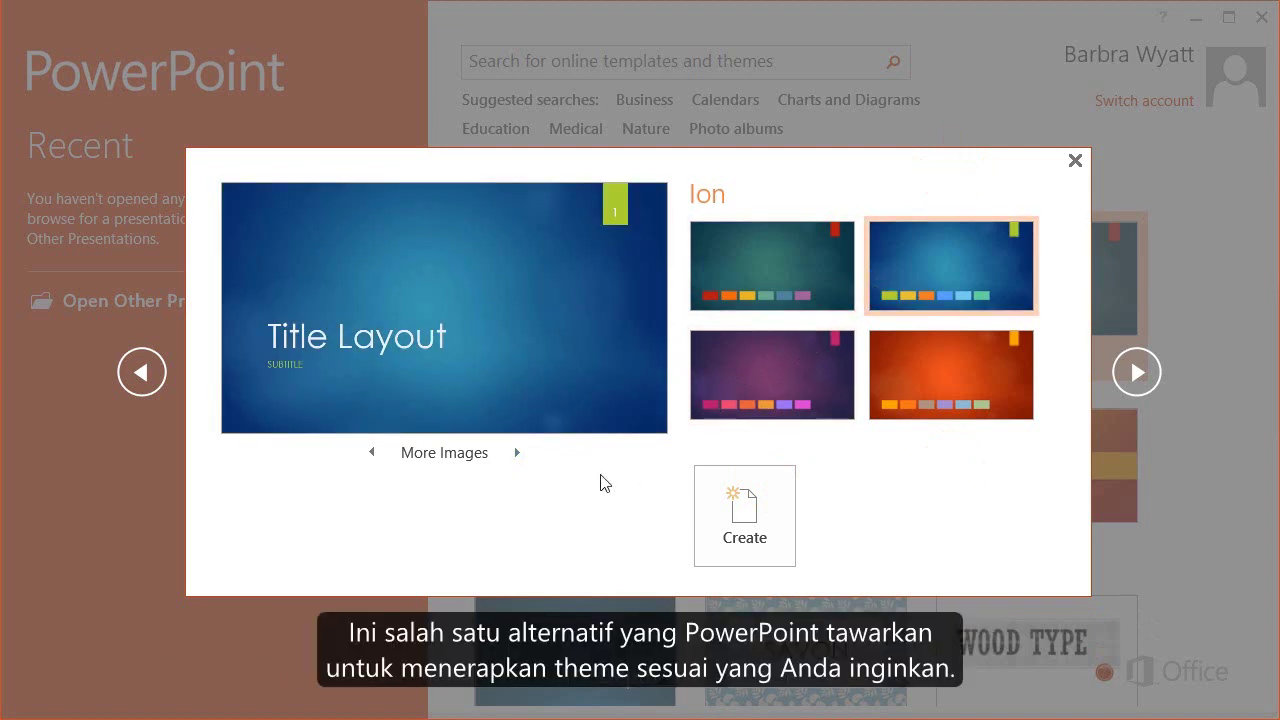
click(516, 453)
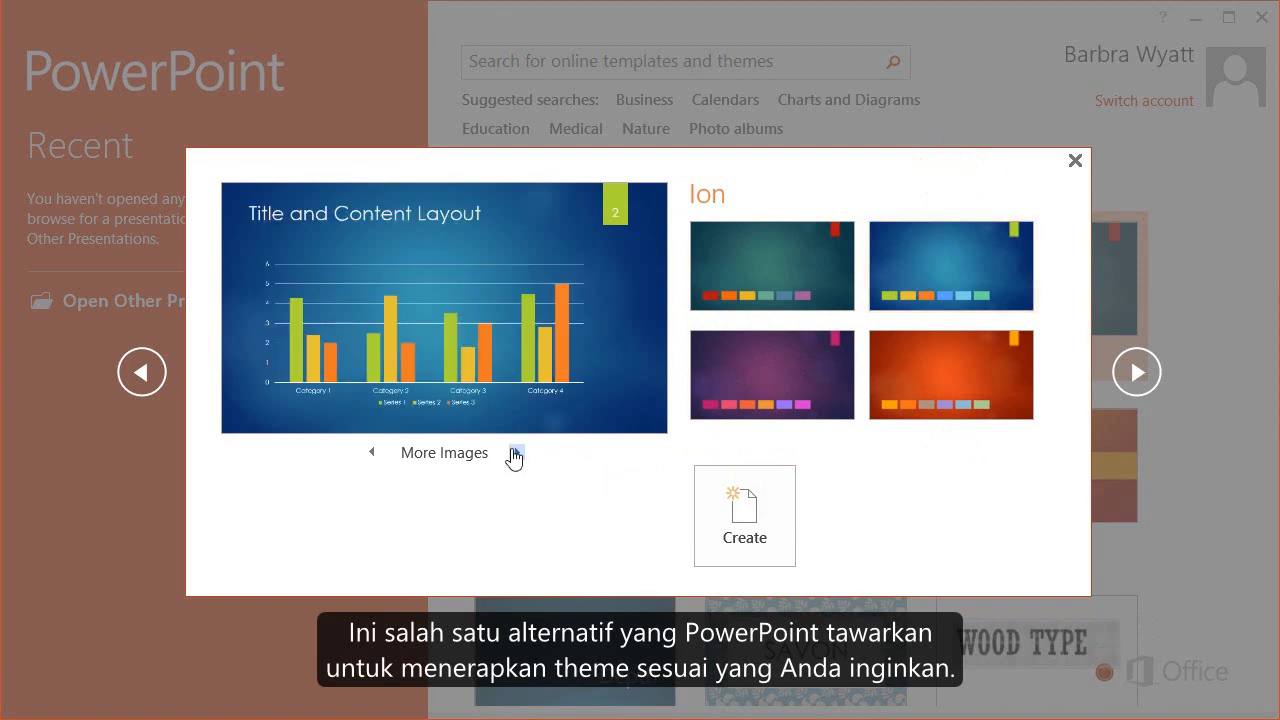
click(516, 453)
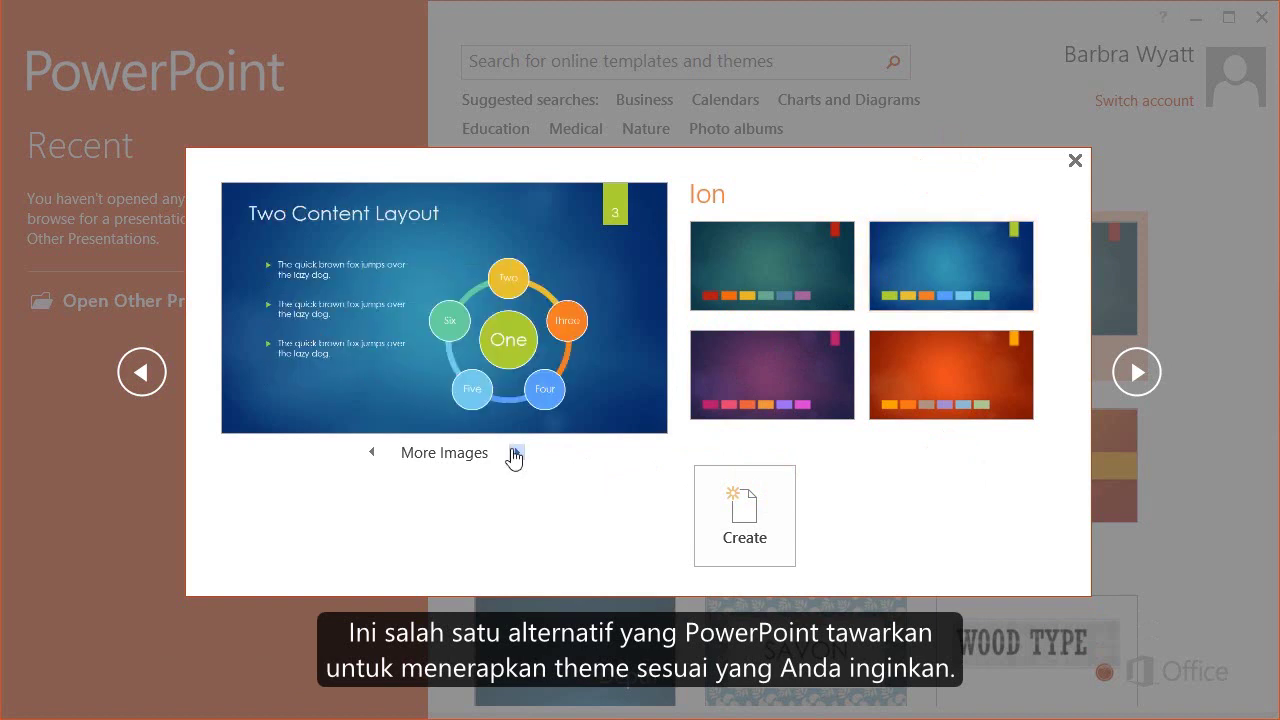
click(516, 453)
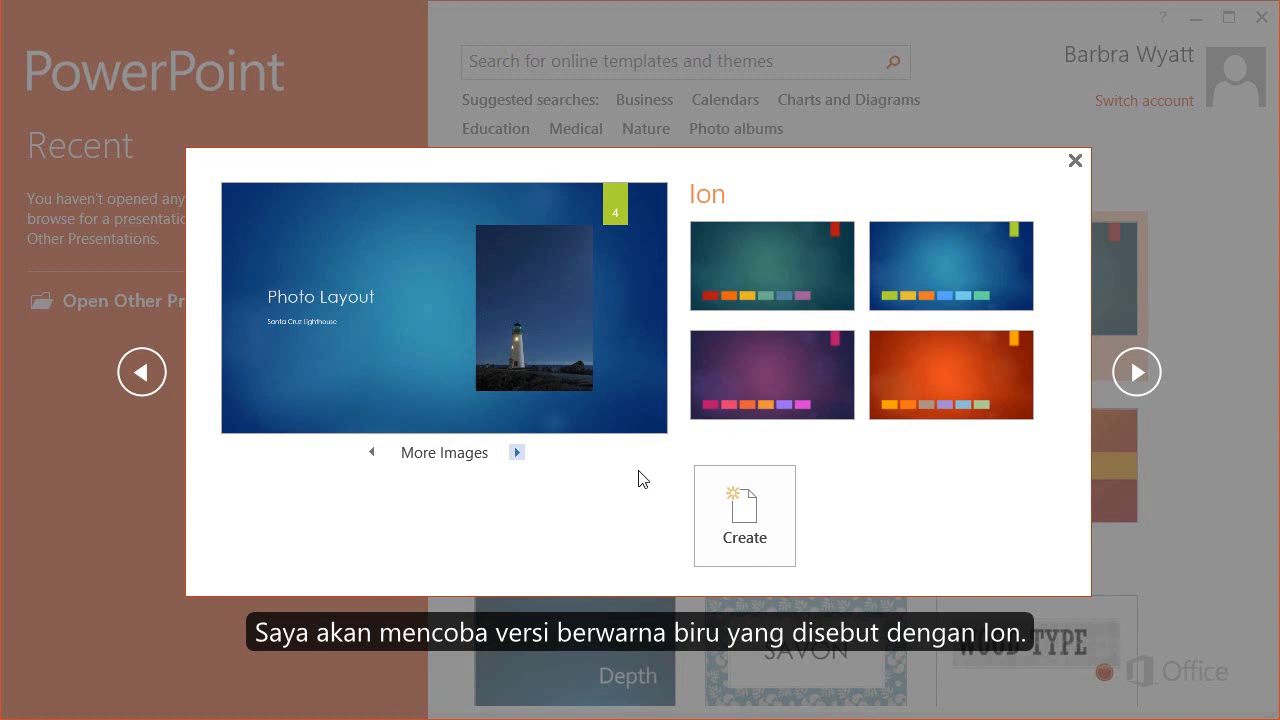
click(748, 508)
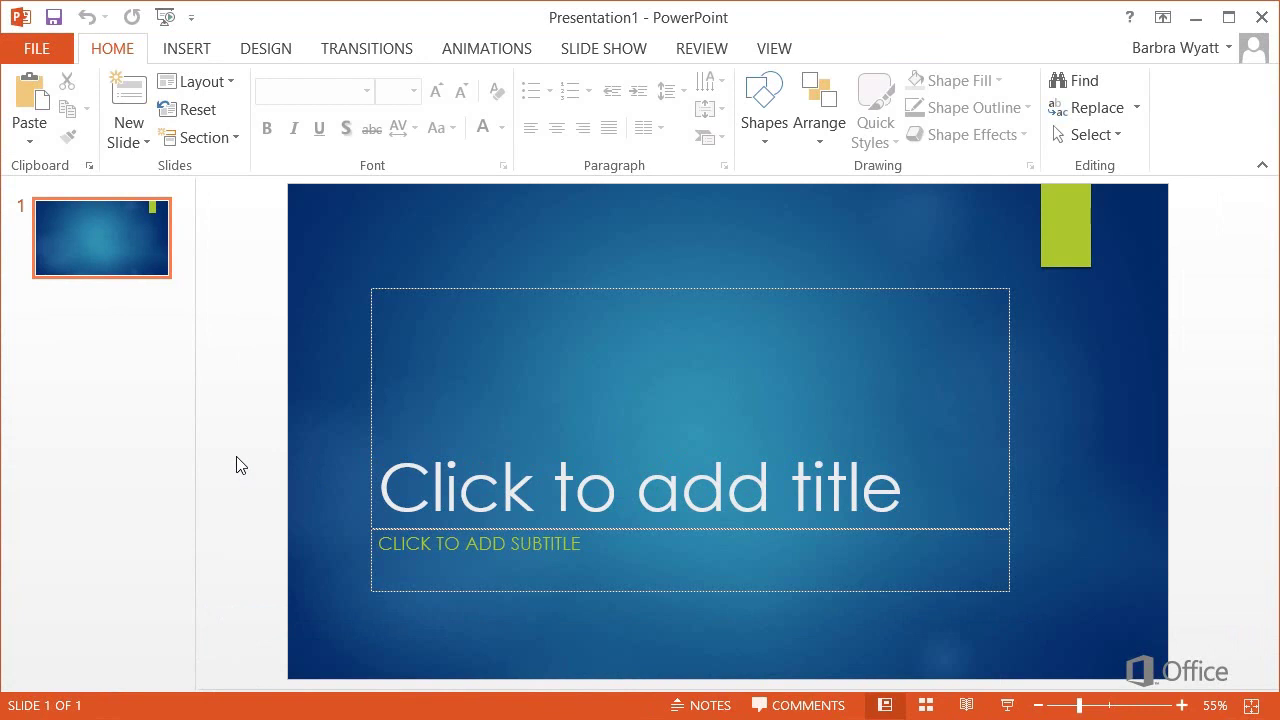
Add a 'Who we are' slide after the title slide, then return to slide 1
click(129, 105)
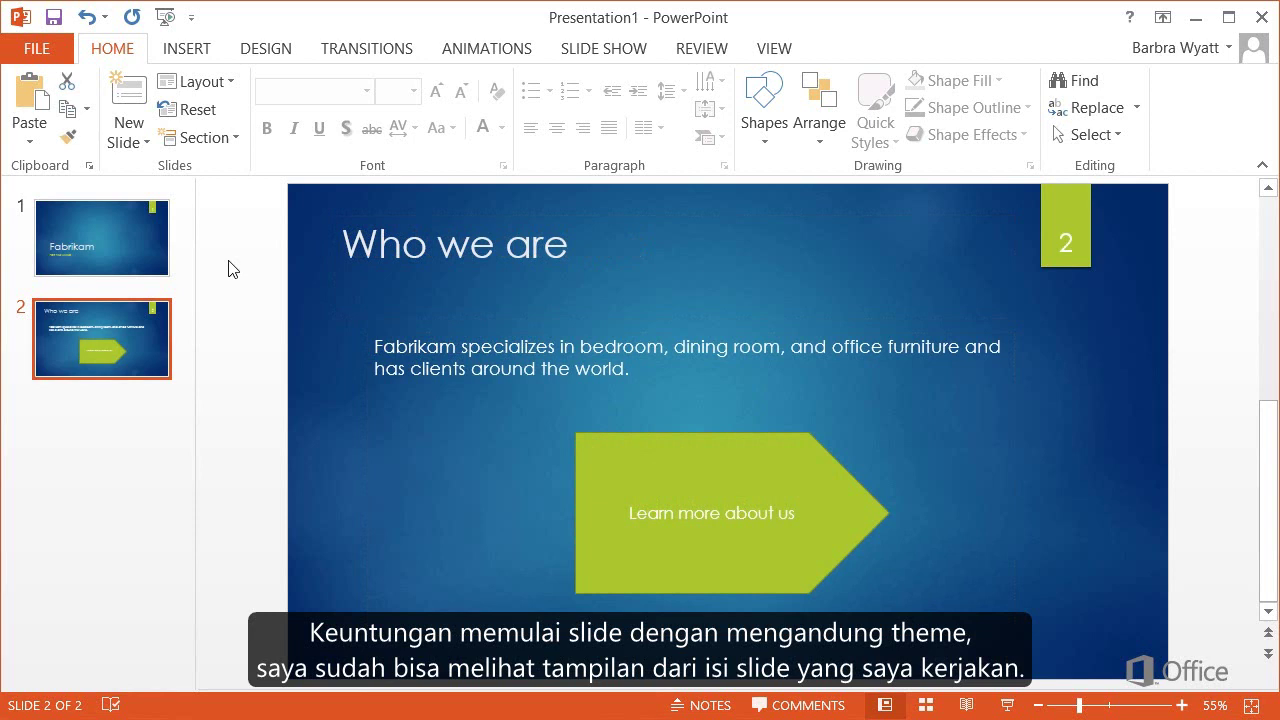
click(131, 242)
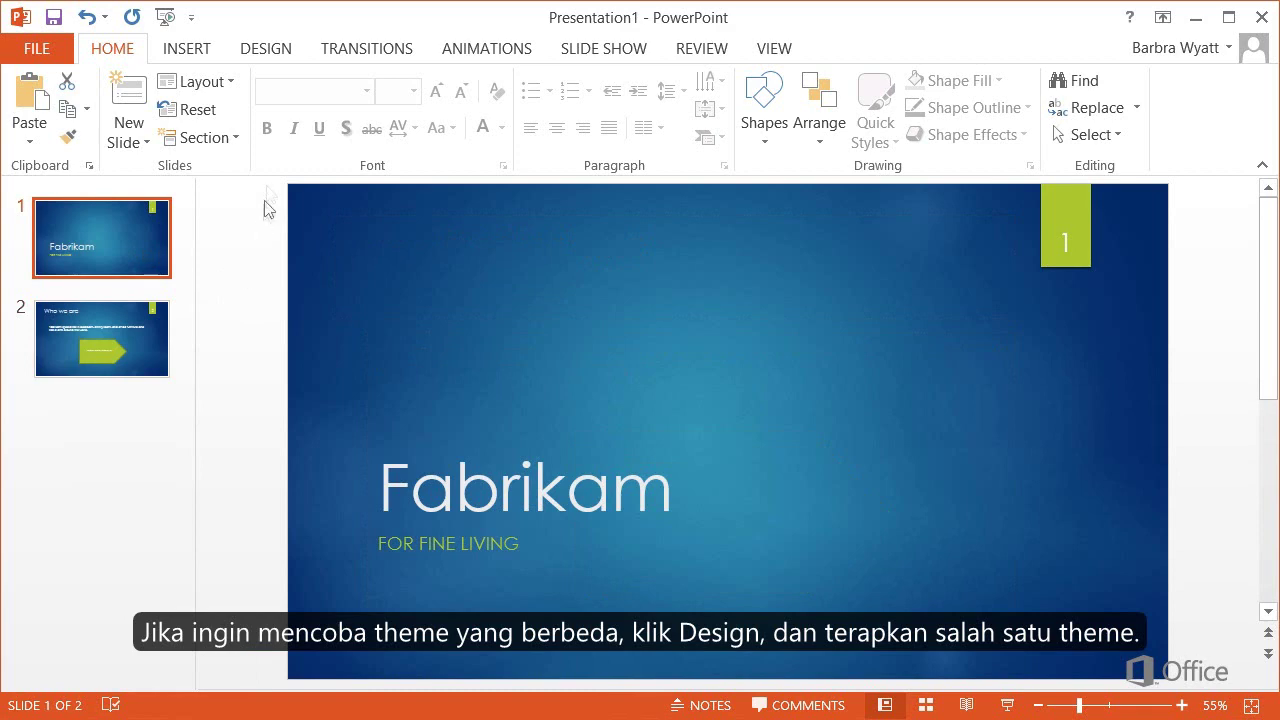
Apply a light-blue theme from the Design tab's full themes gallery
click(266, 52)
click(481, 131)
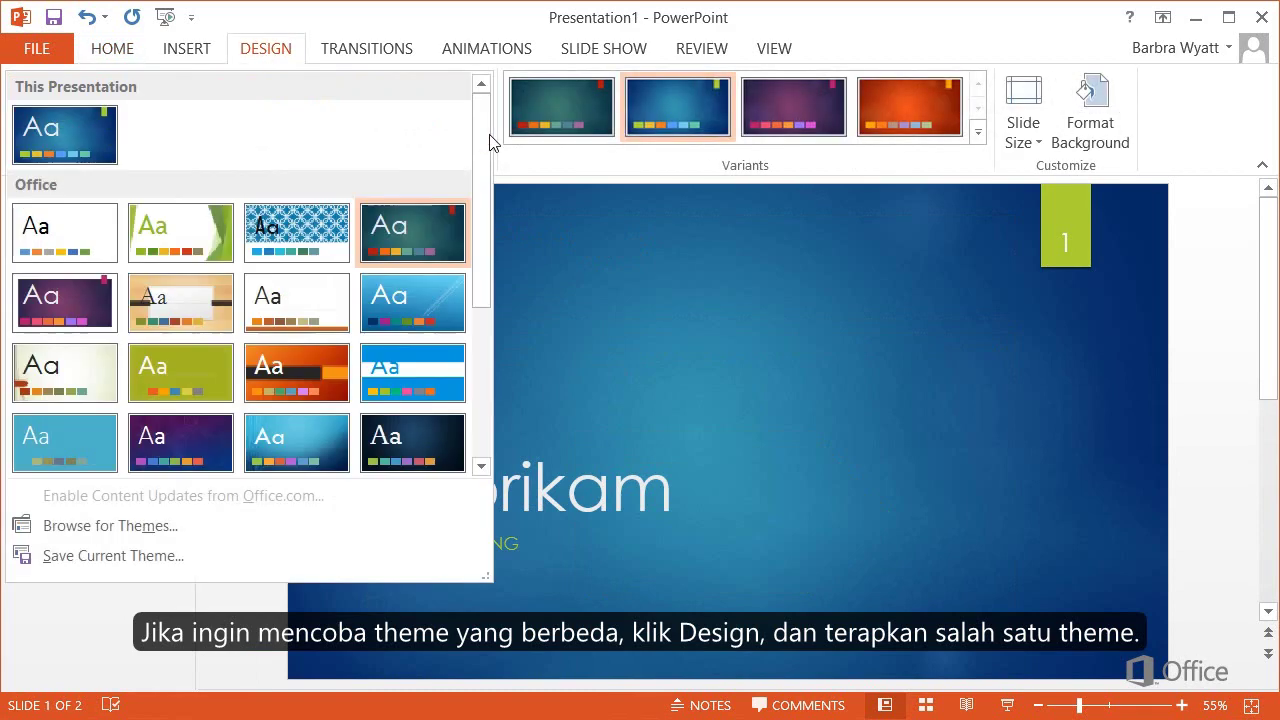
drag(483, 145, 483, 203)
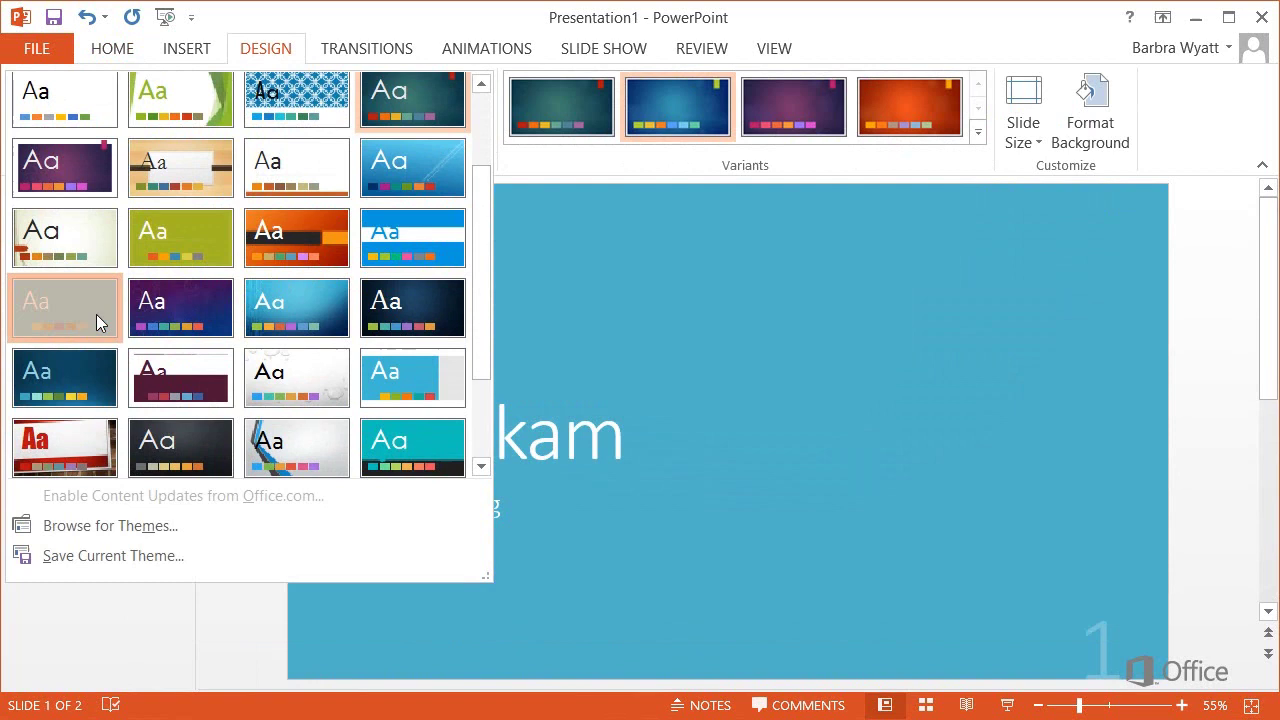
click(96, 314)
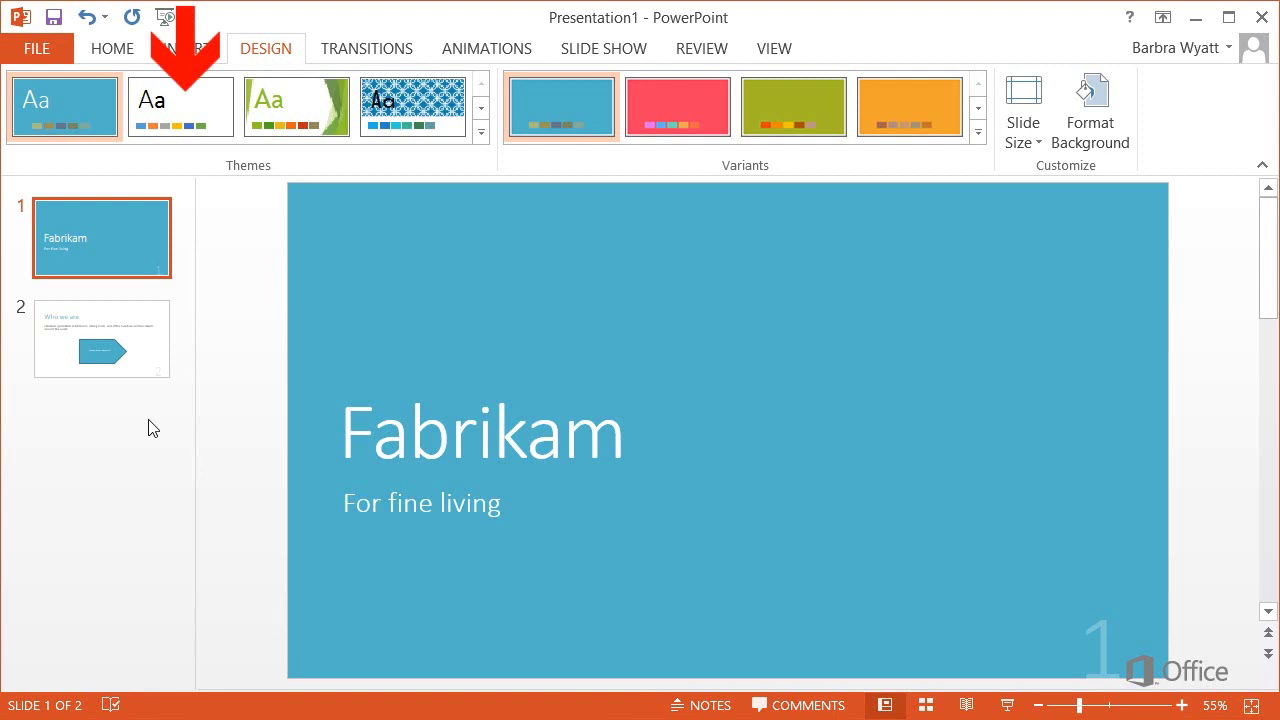
Apply the Office theme from the Design tab's Themes group
click(221, 111)
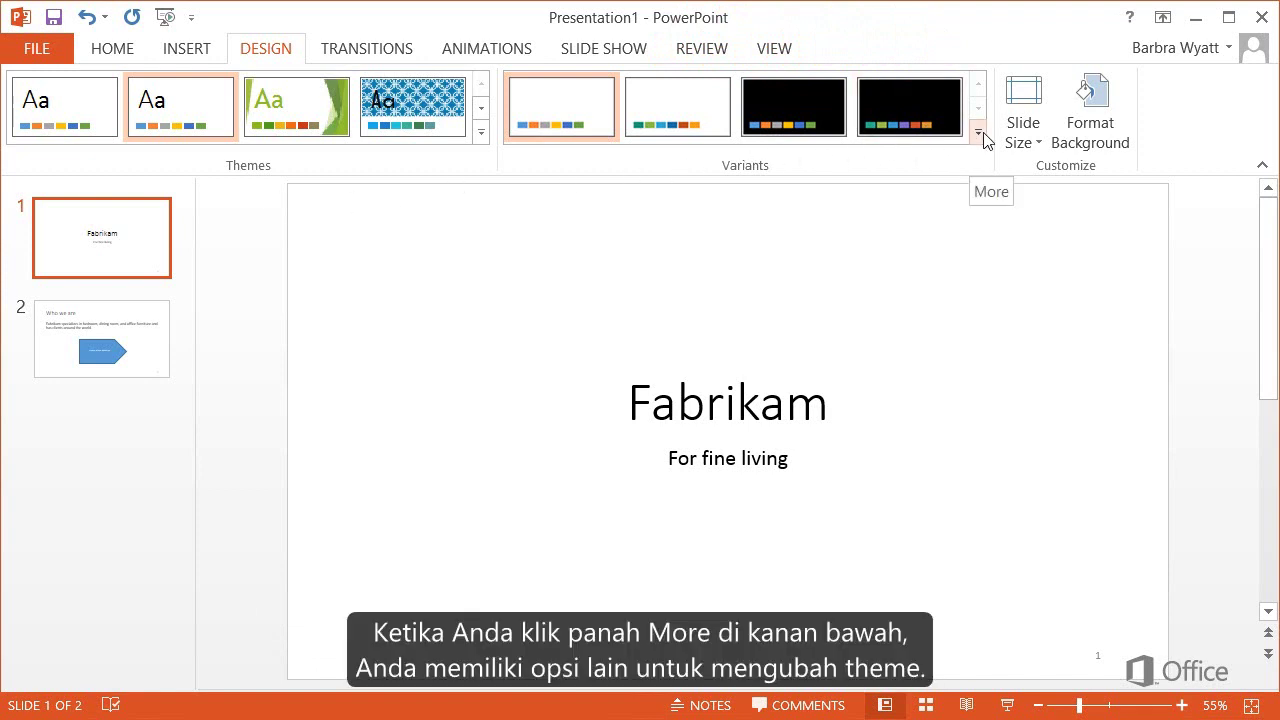
Open the Variants menu and look through the Colors palettes and Fonts sets
click(978, 133)
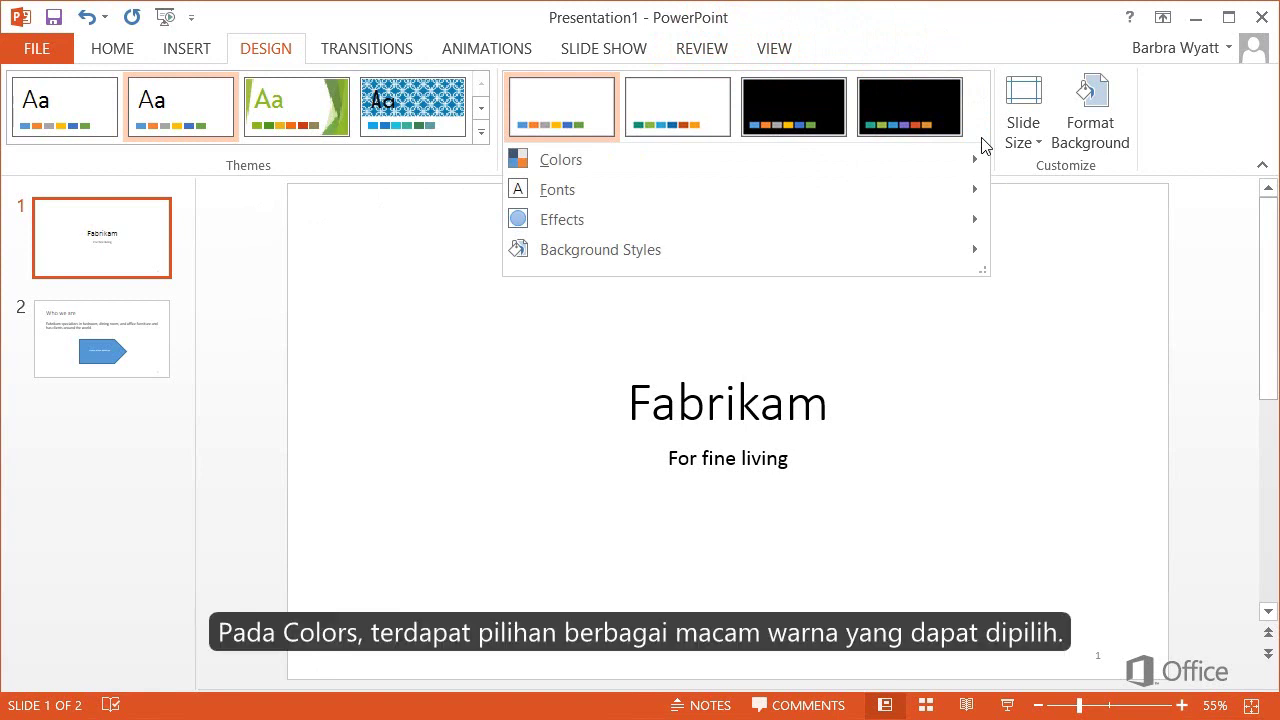
mouse_move(977, 163)
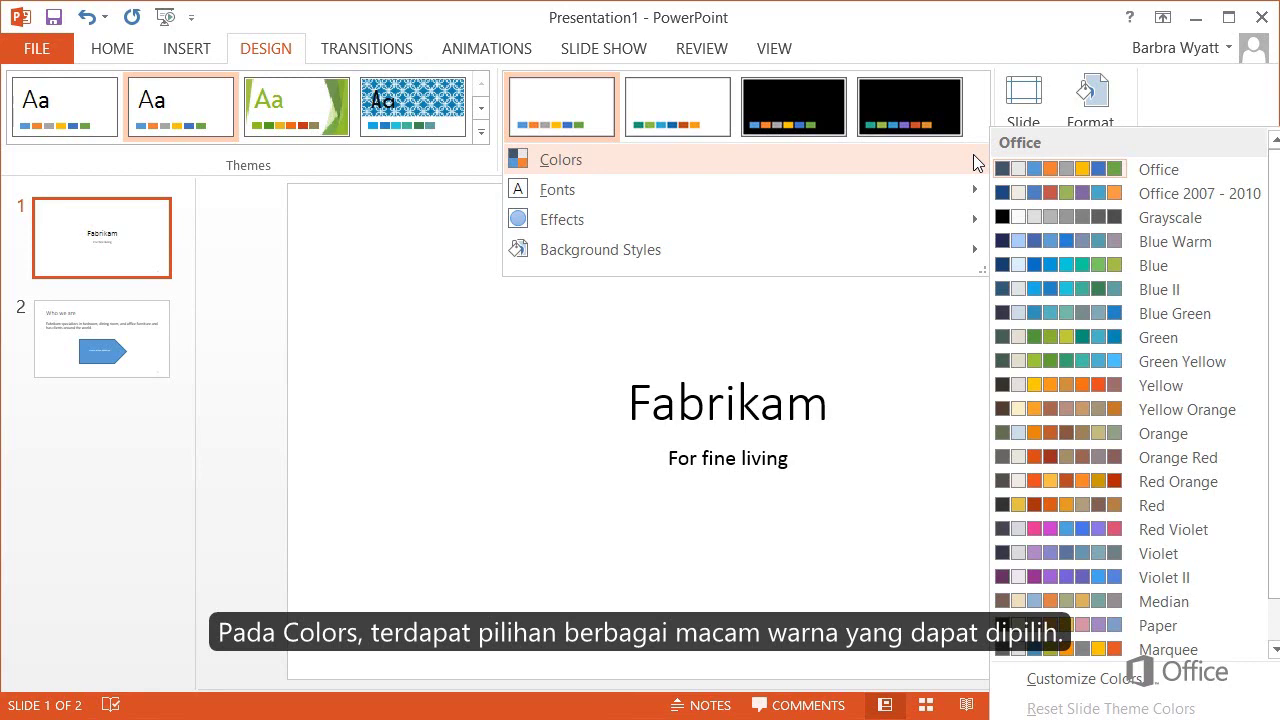
mouse_move(968, 187)
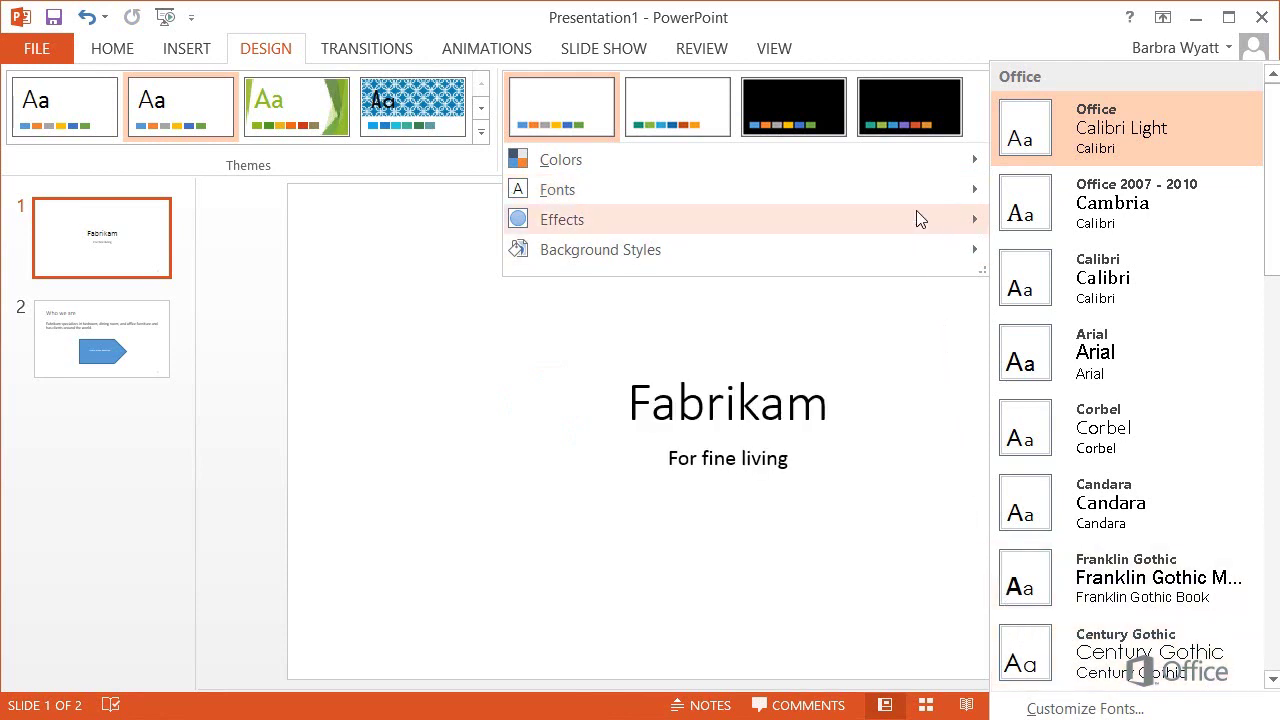
Apply Background Style 11, the dark blue-grey gradient, to all slides
mouse_move(920, 218)
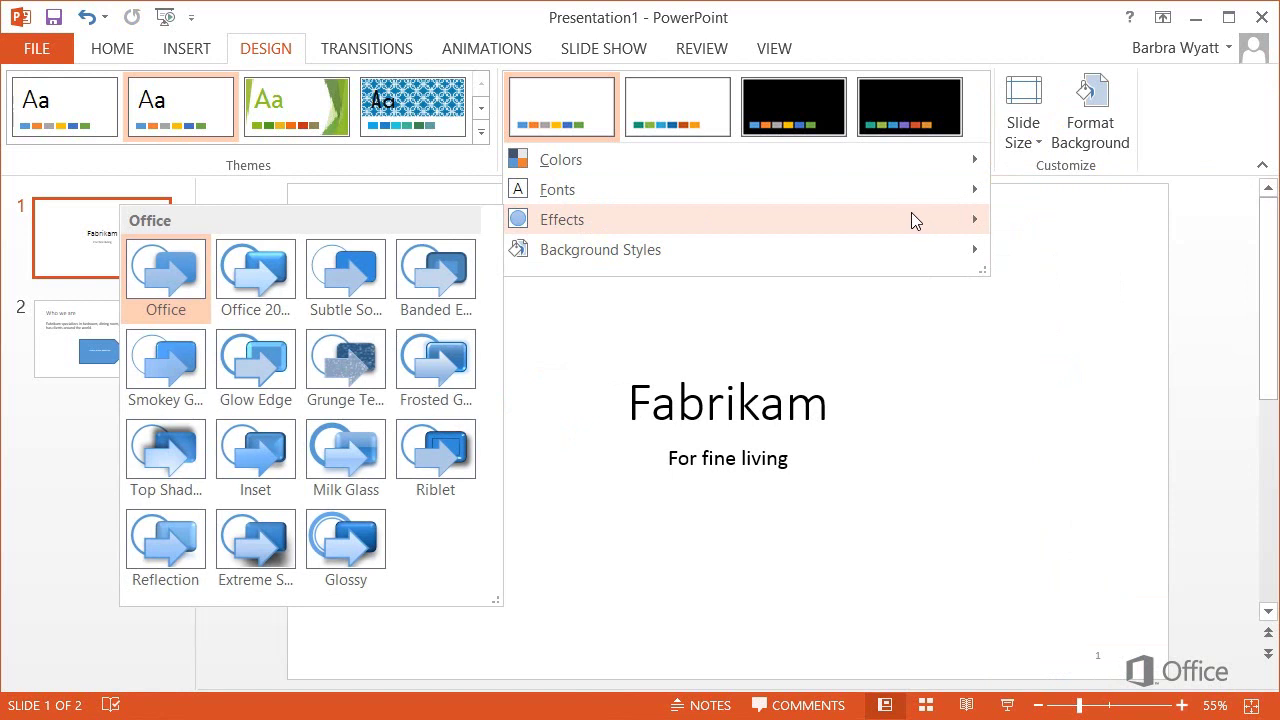
mouse_move(817, 256)
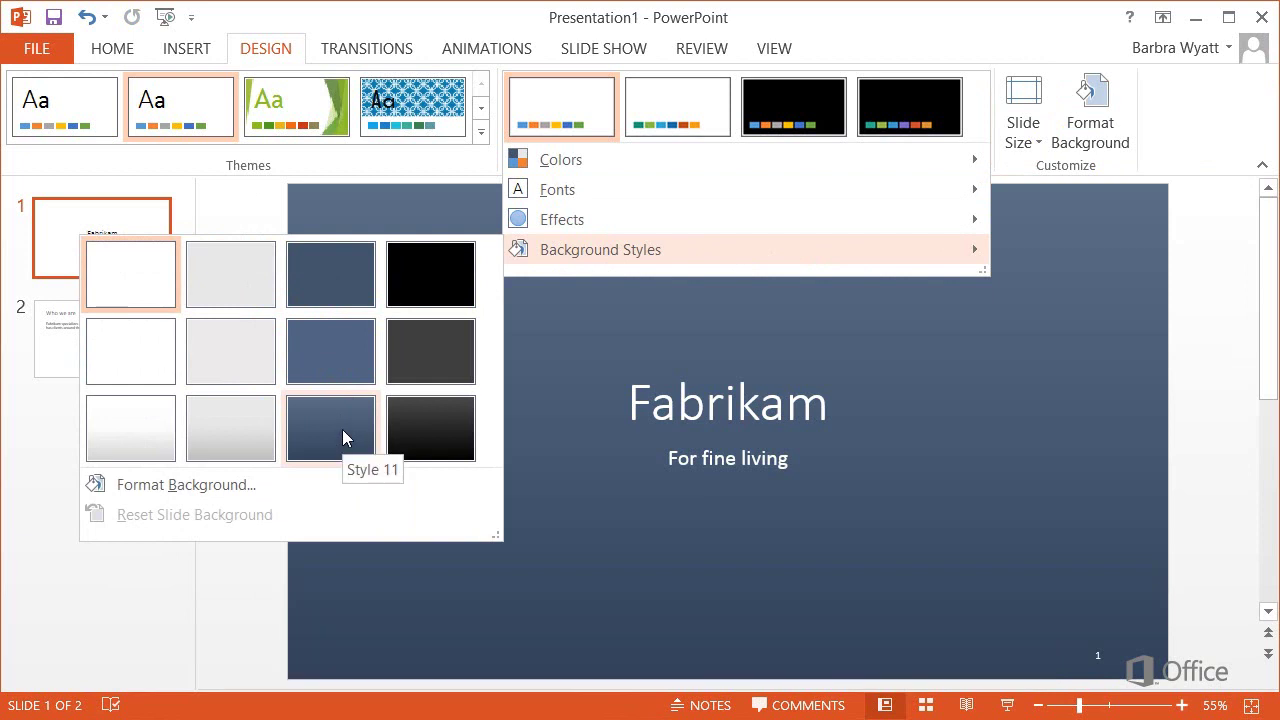
click(342, 437)
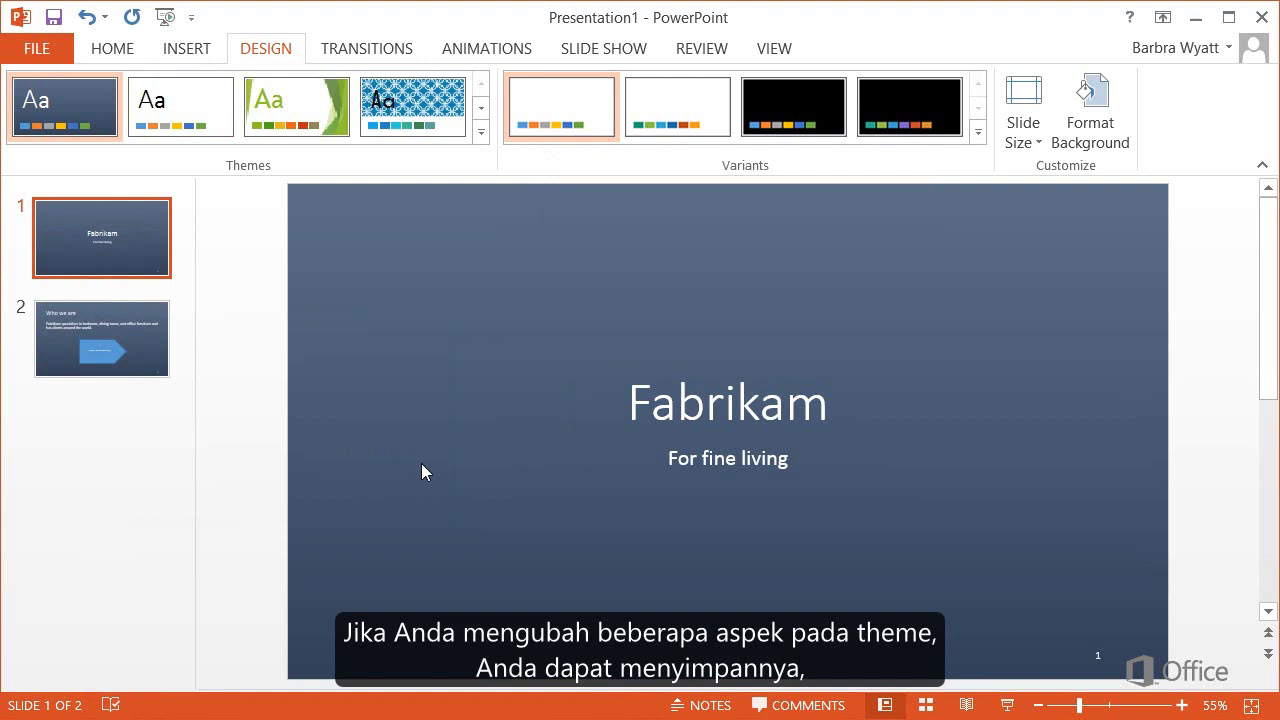
Save the current theme under the name 'Office Blue'
click(481, 132)
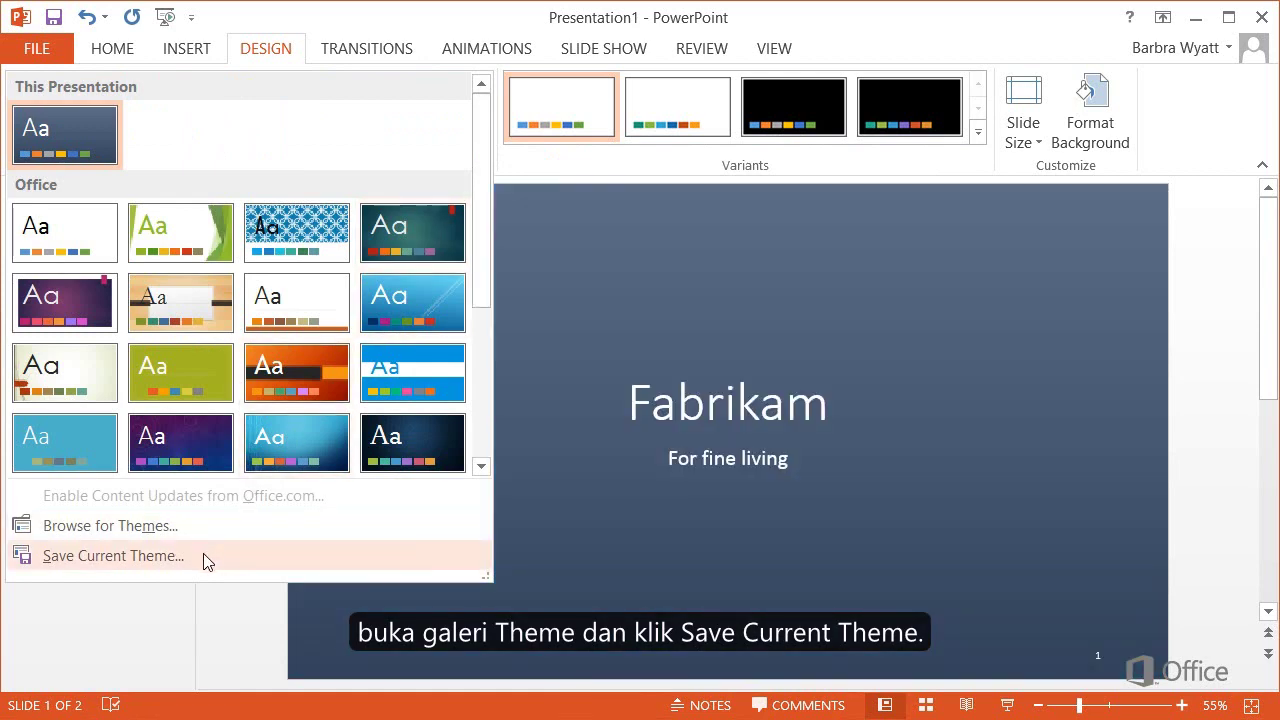
click(203, 558)
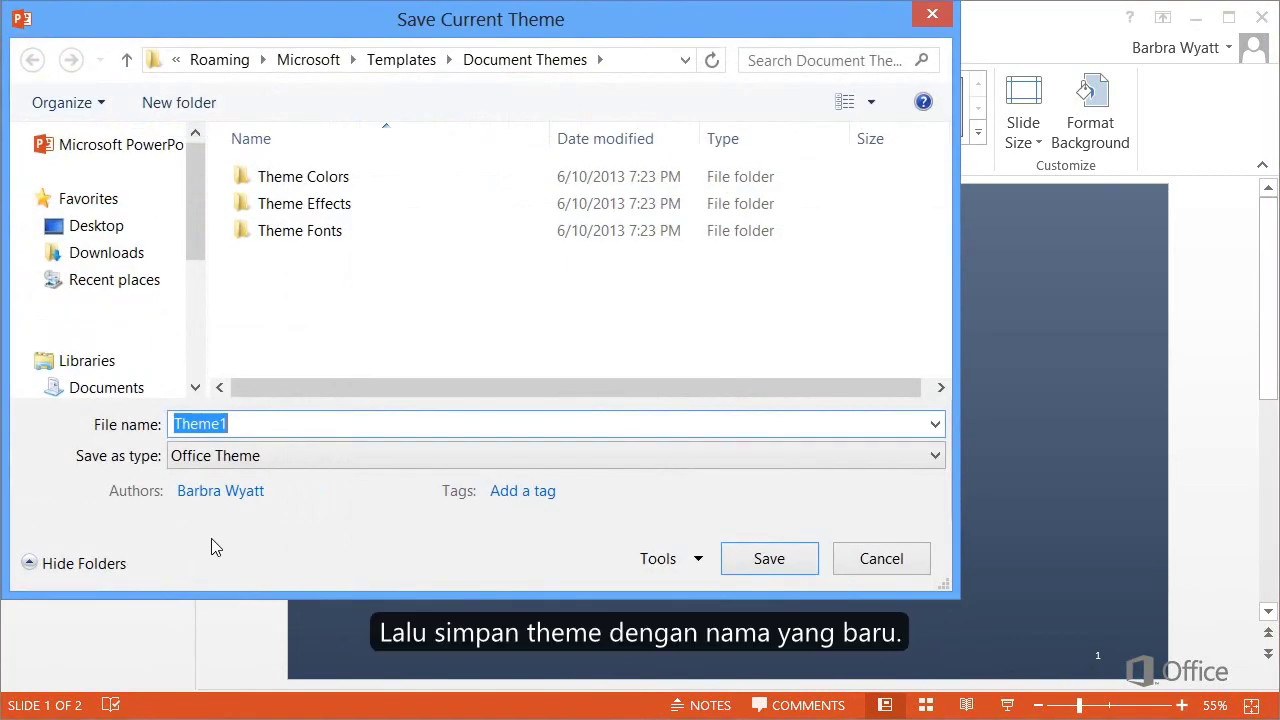
text(Office Blue)
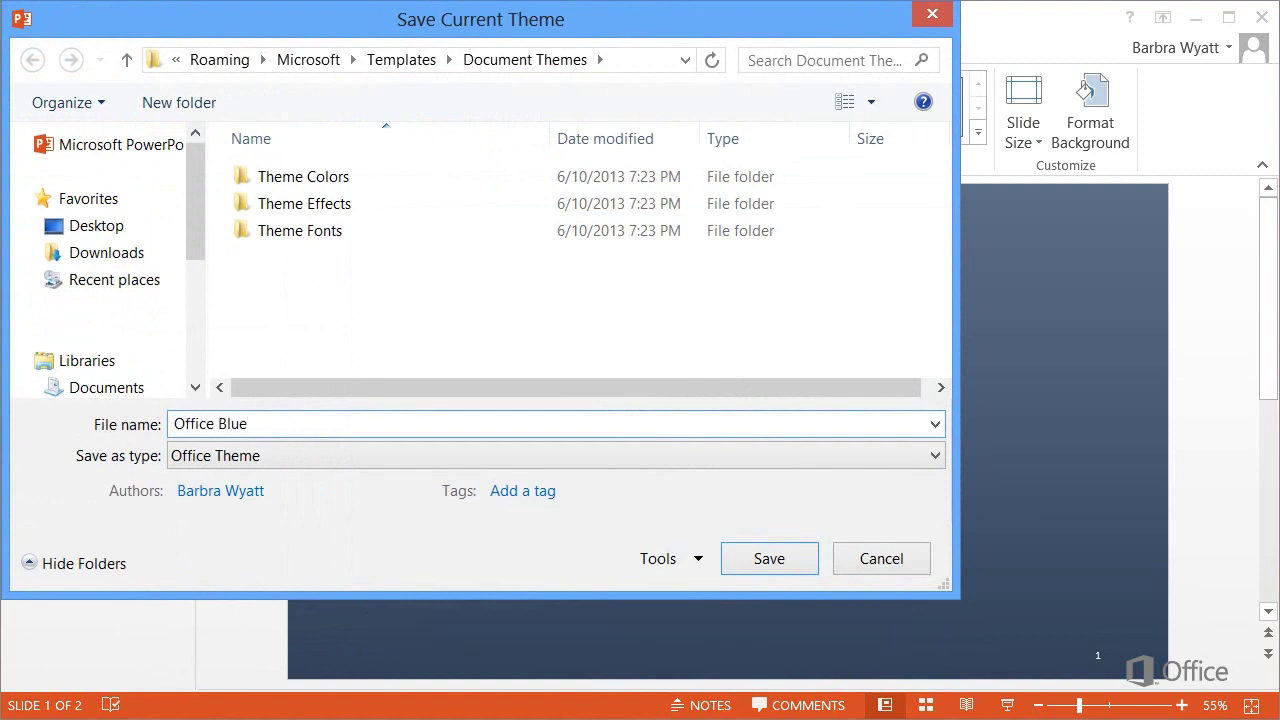
click(769, 558)
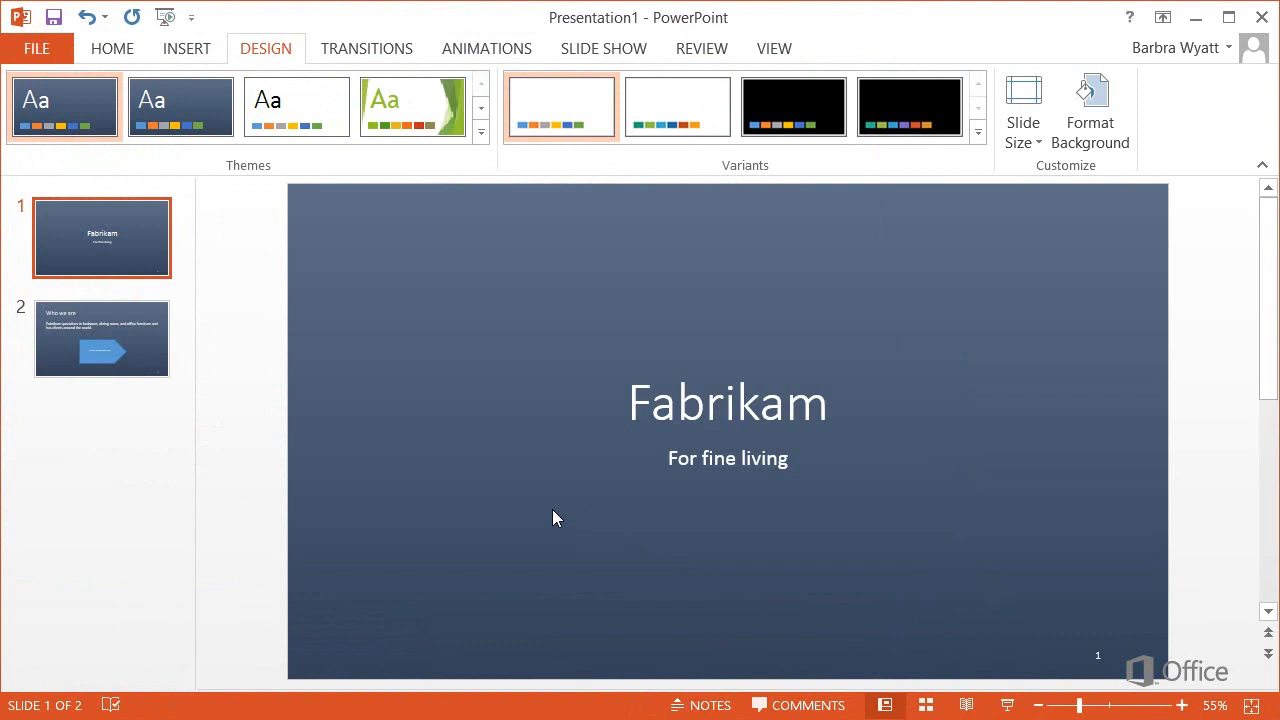